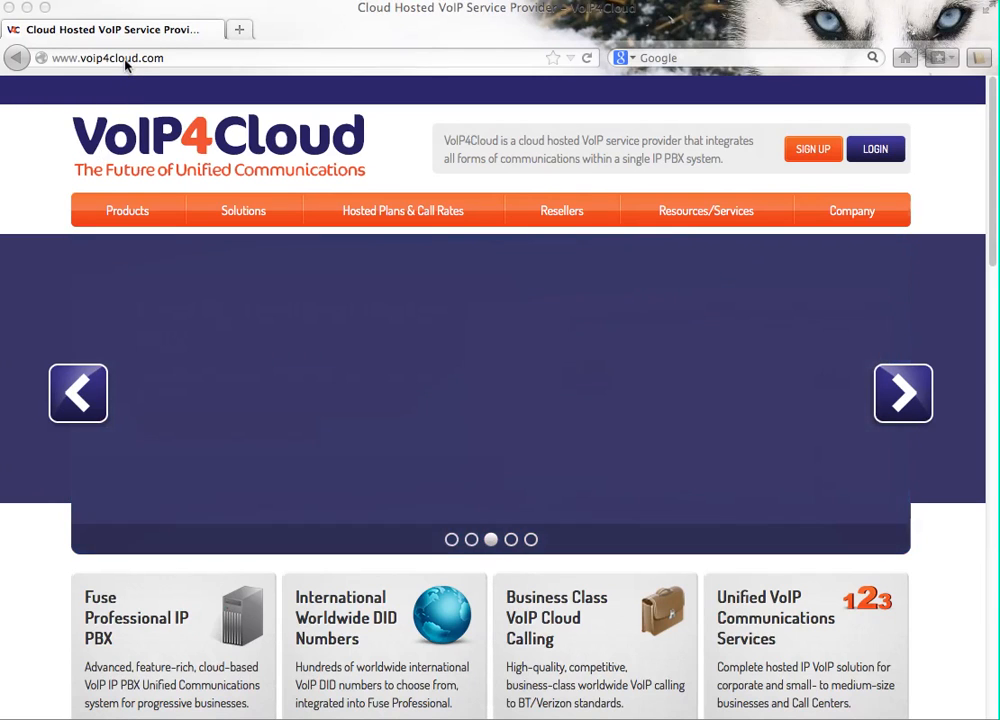
# Step: Go to the Fuse Professional portal at fusepro.voip4cloud.com
pyautogui.click(126, 58)
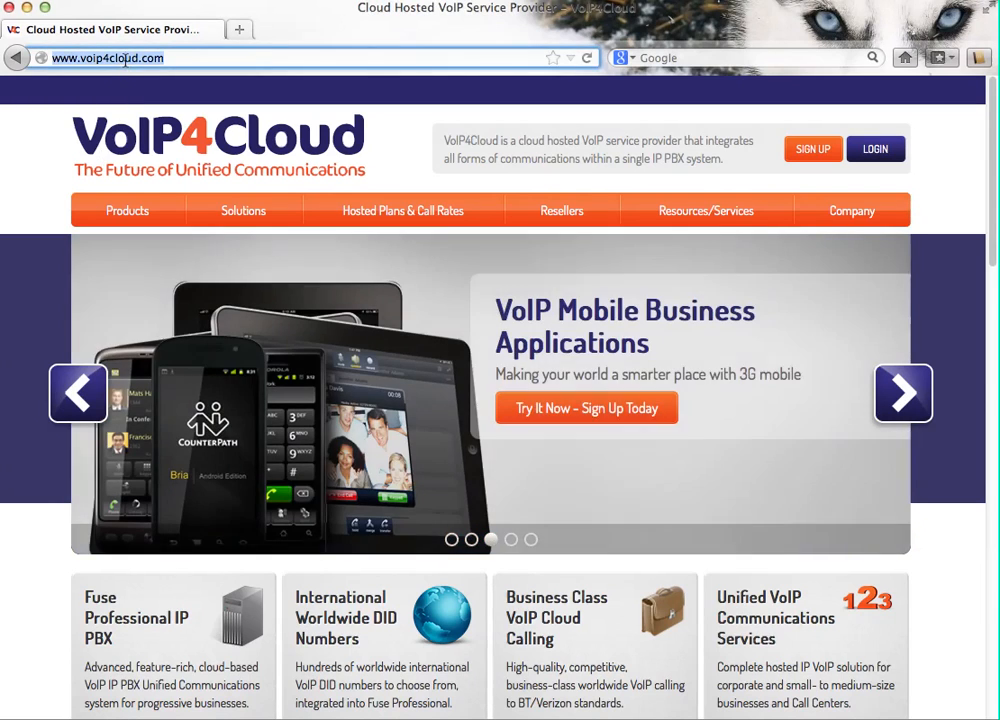
pyautogui.write('http://fusepro.voip4cloud.com/')
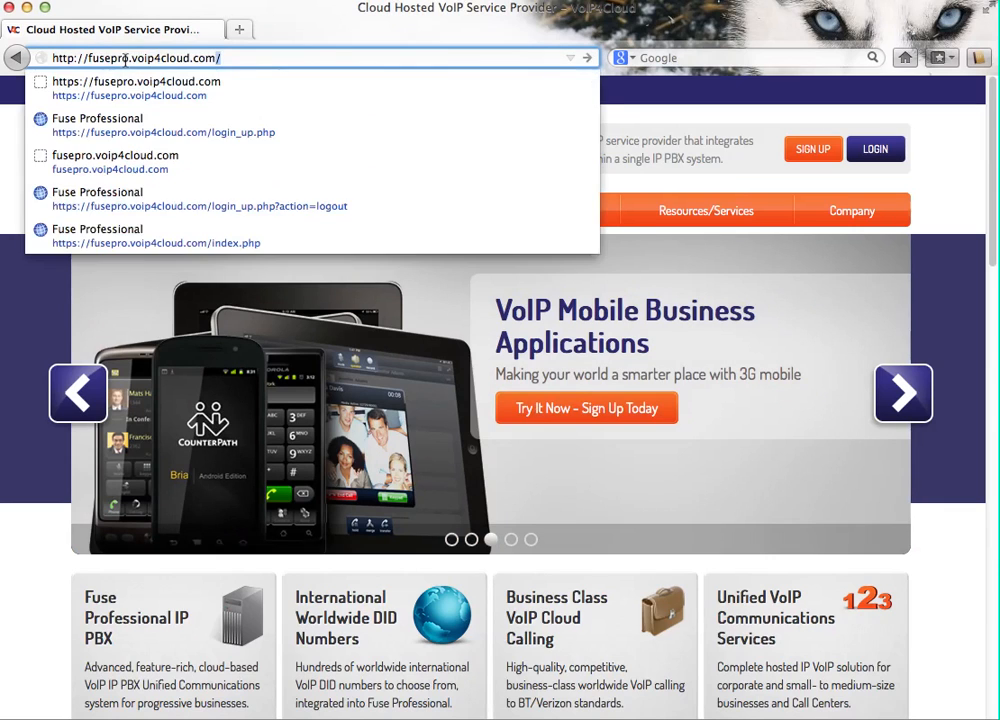
pyautogui.press('Return')
# Step: Enter the reseller administrator login name and password
pyautogui.moveTo(630, 389)
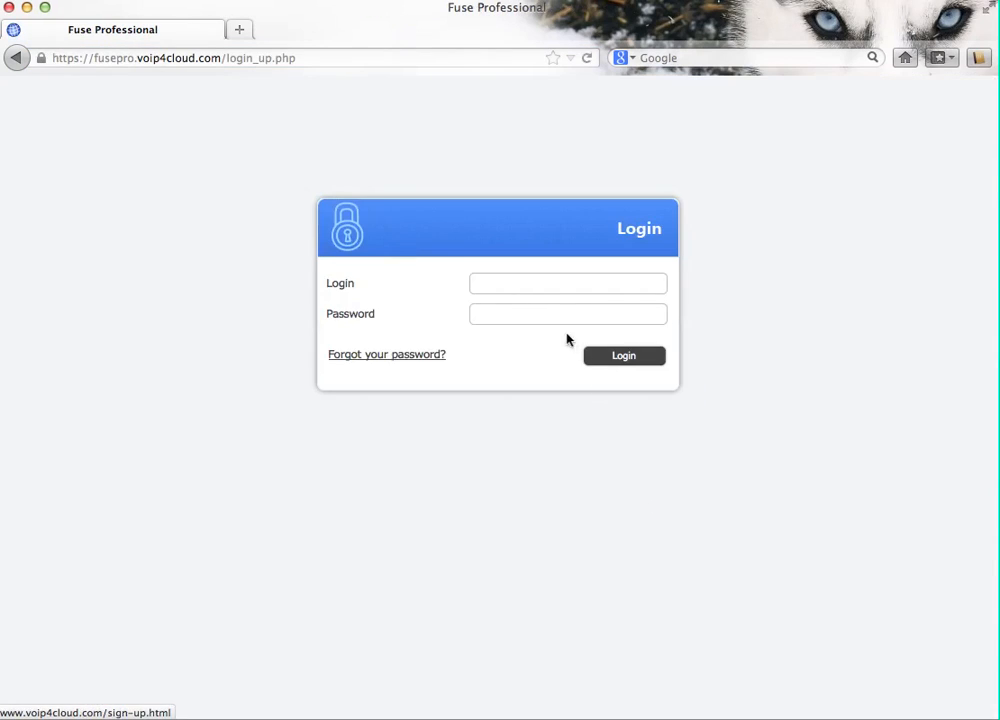
pyautogui.click(544, 287)
pyautogui.write('reseller')
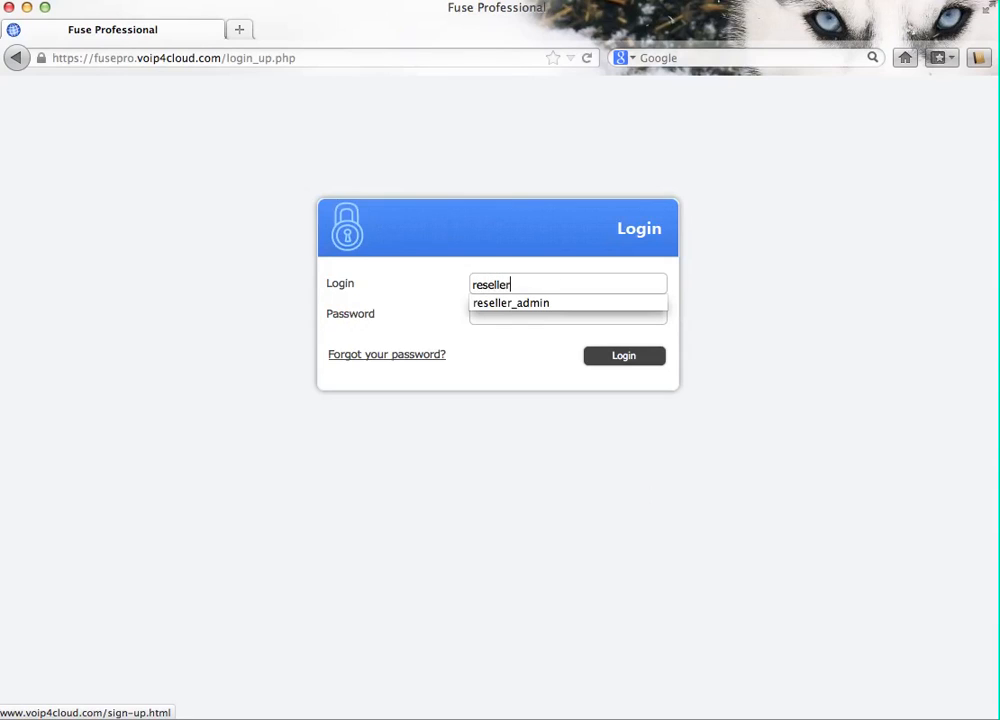
pyautogui.write('_admin')
pyautogui.press('Tab')
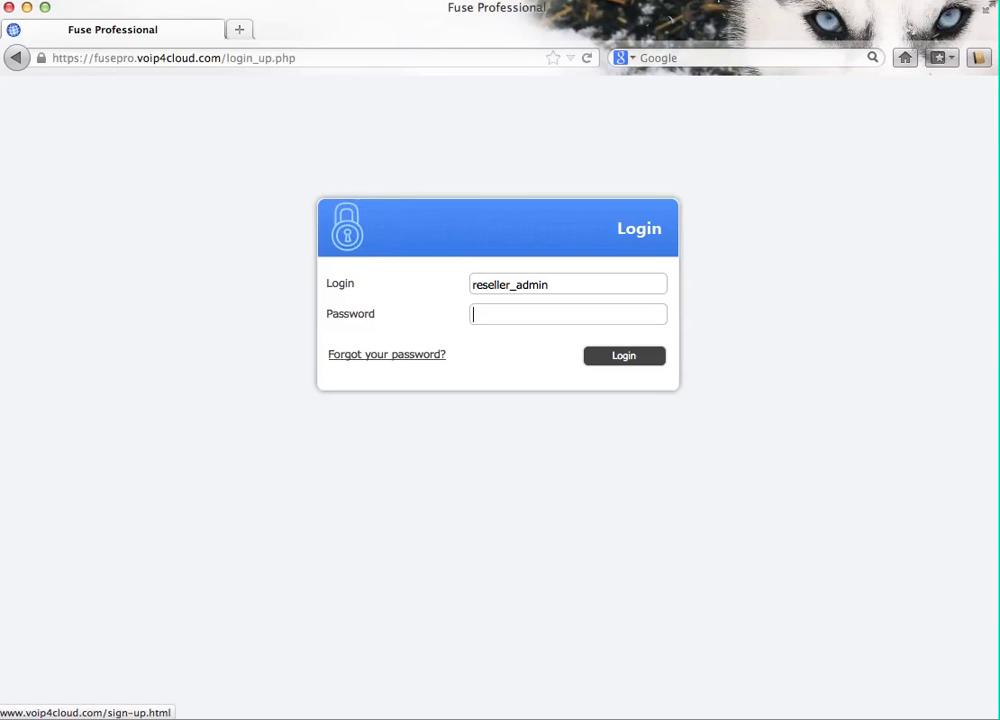
pyautogui.write('•••••••••••')
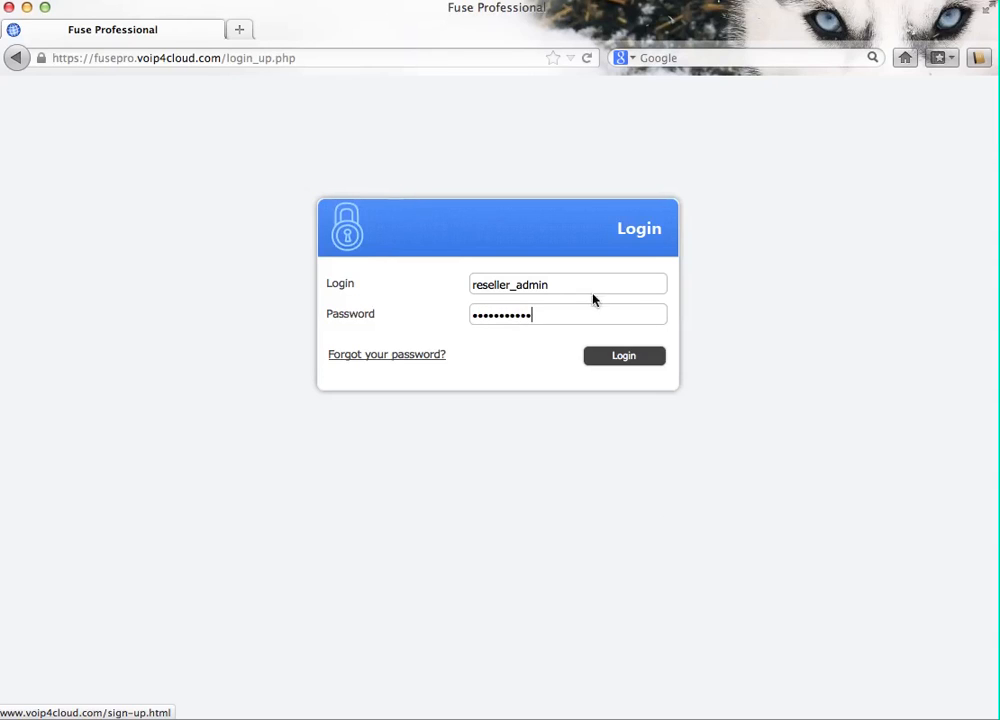
# Step: Sign in, then fill in the reseller's phone number and e-mail address
pyautogui.click(638, 356)
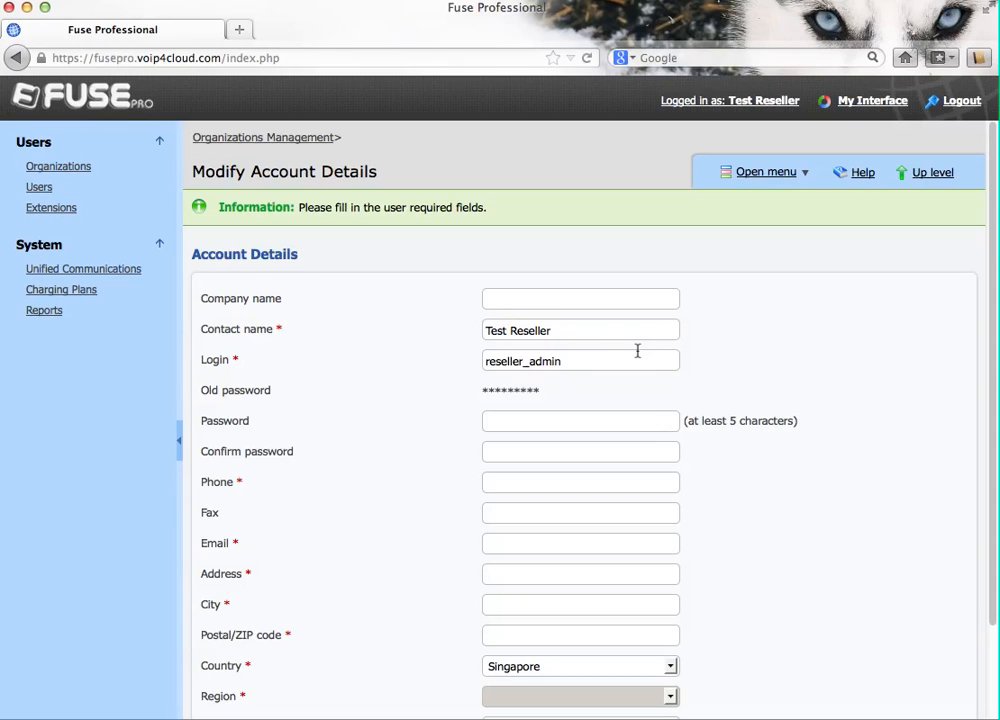
pyautogui.click(531, 484)
pyautogui.write('123456789')
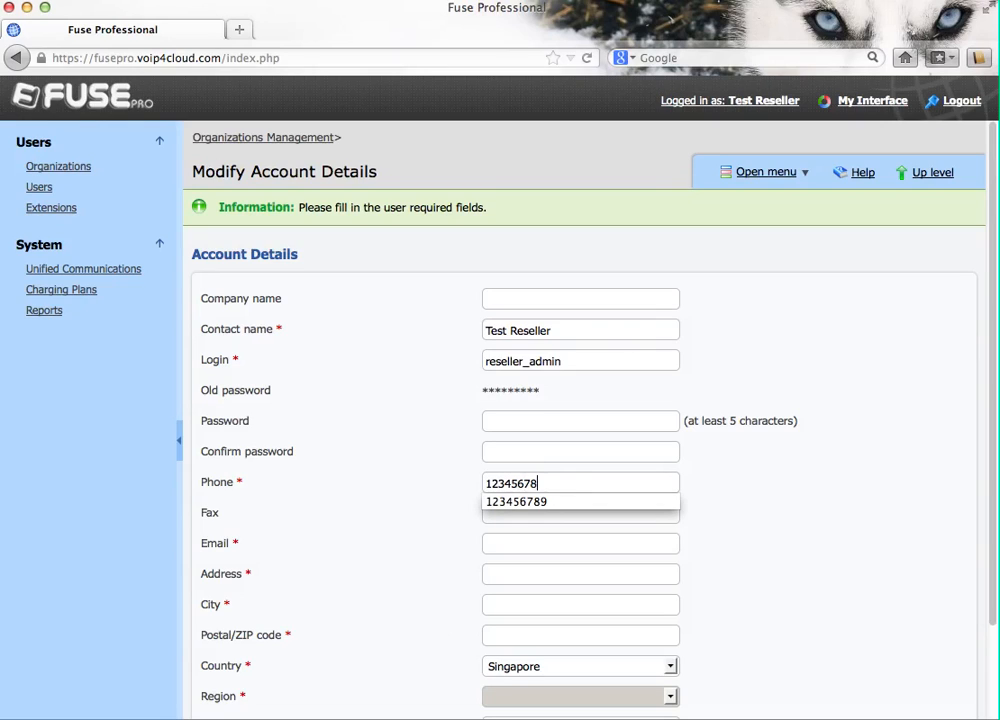
pyautogui.click(508, 542)
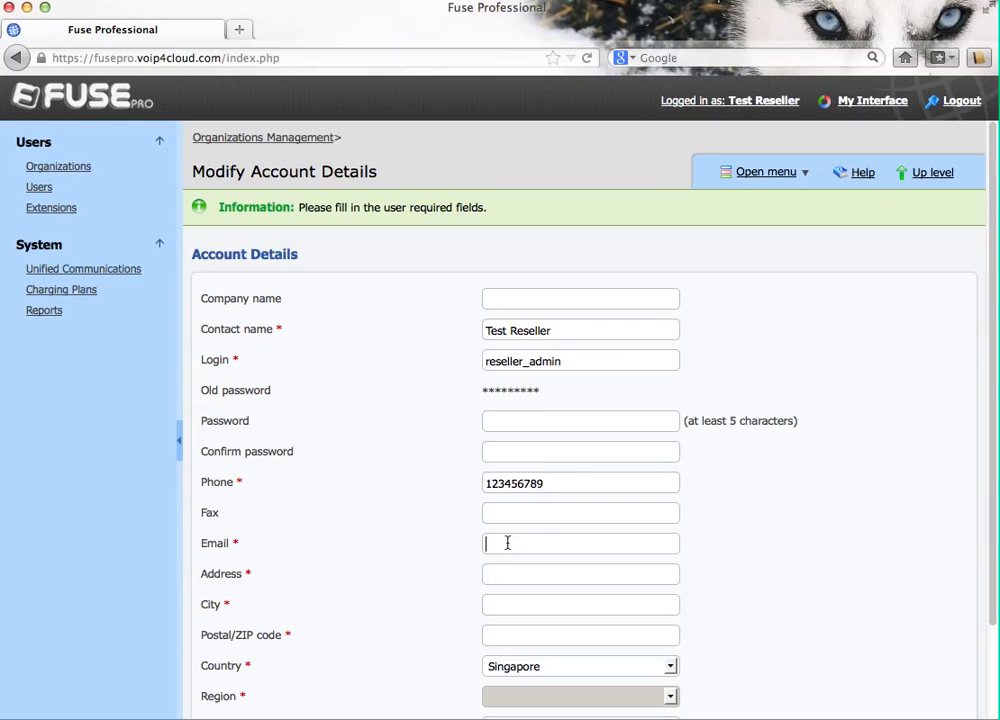
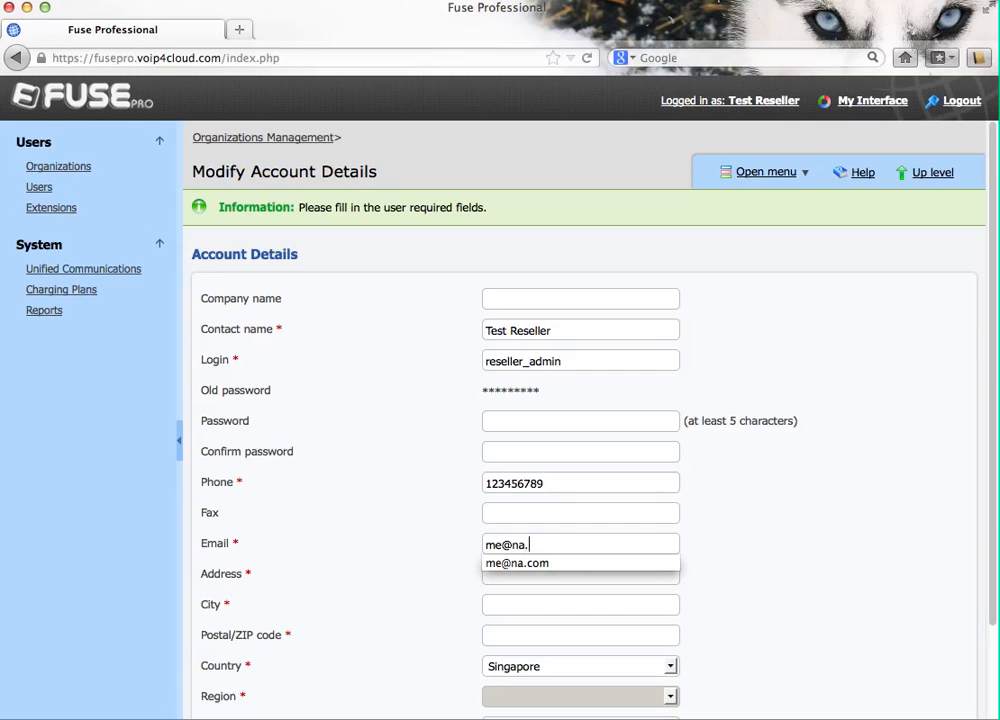
pyautogui.press('Tab')
# Step: Fill in the street address, city and postal code, and save the account details
pyautogui.write('123 Main')
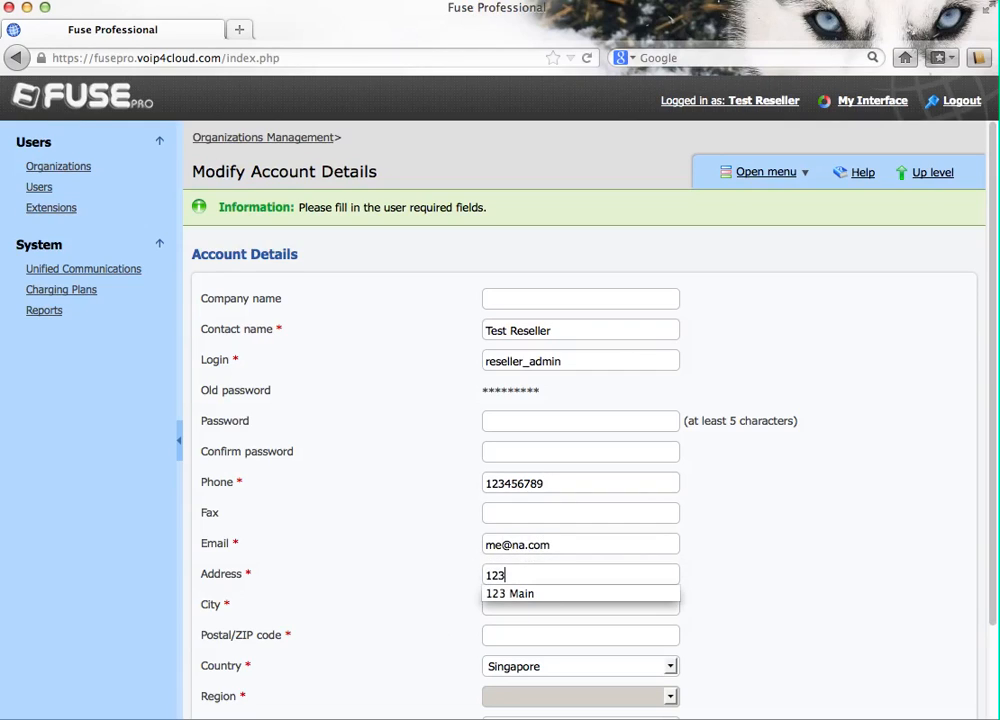
pyautogui.press('Tab')
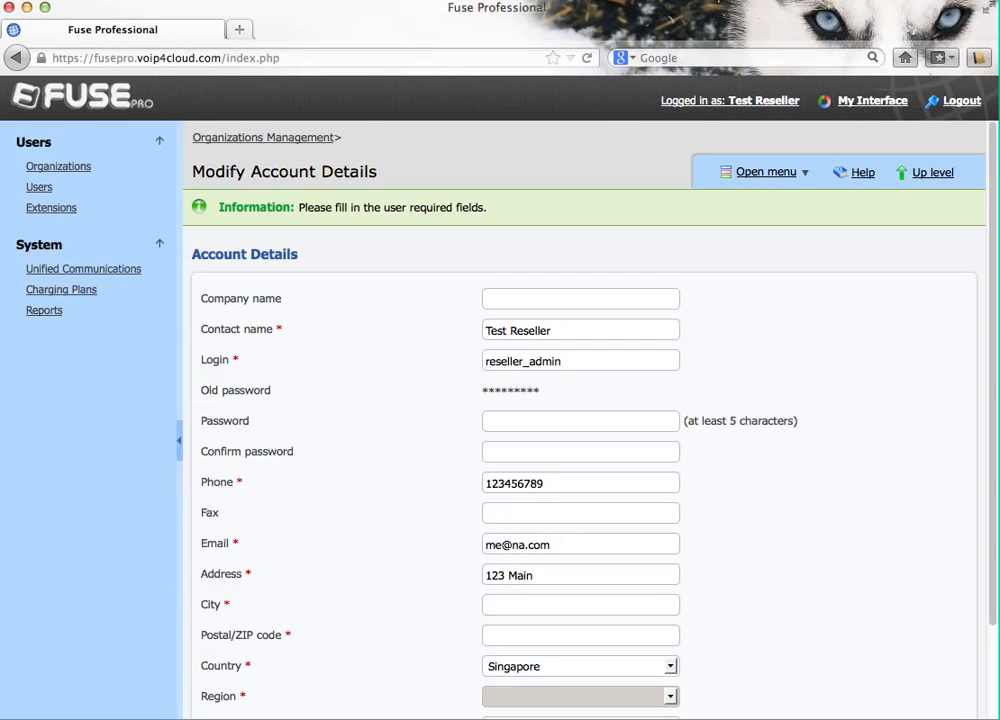
pyautogui.write('Som')
pyautogui.press('Down')
pyautogui.press('Return')
pyautogui.press('Tab')
pyautogui.write('10')
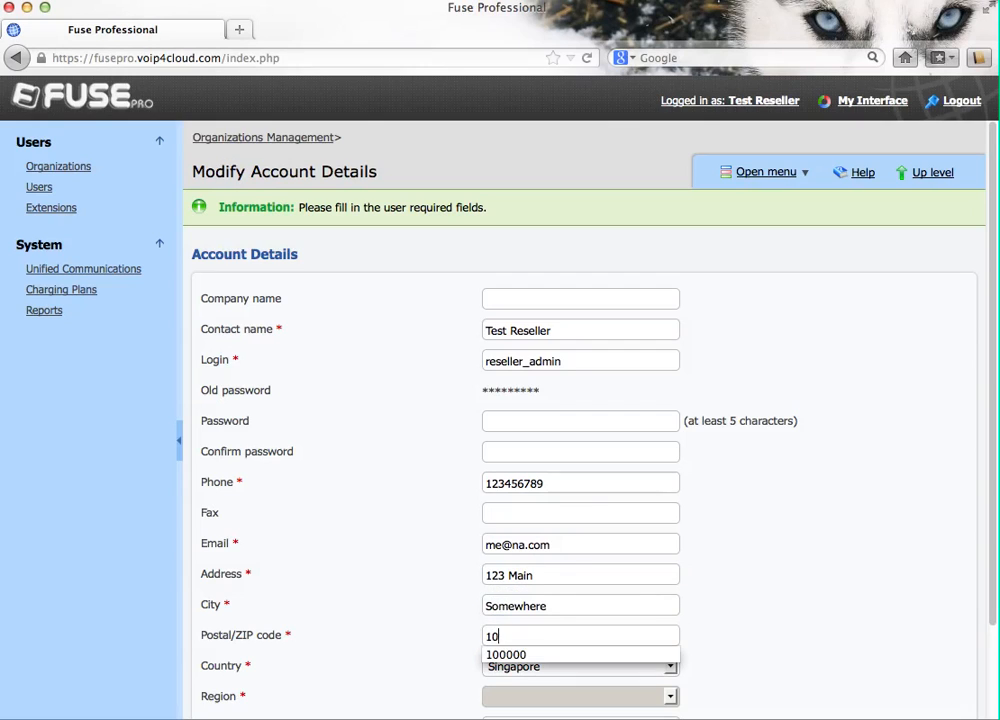
pyautogui.write('000')
pyautogui.scroll(-2, 777, 547)
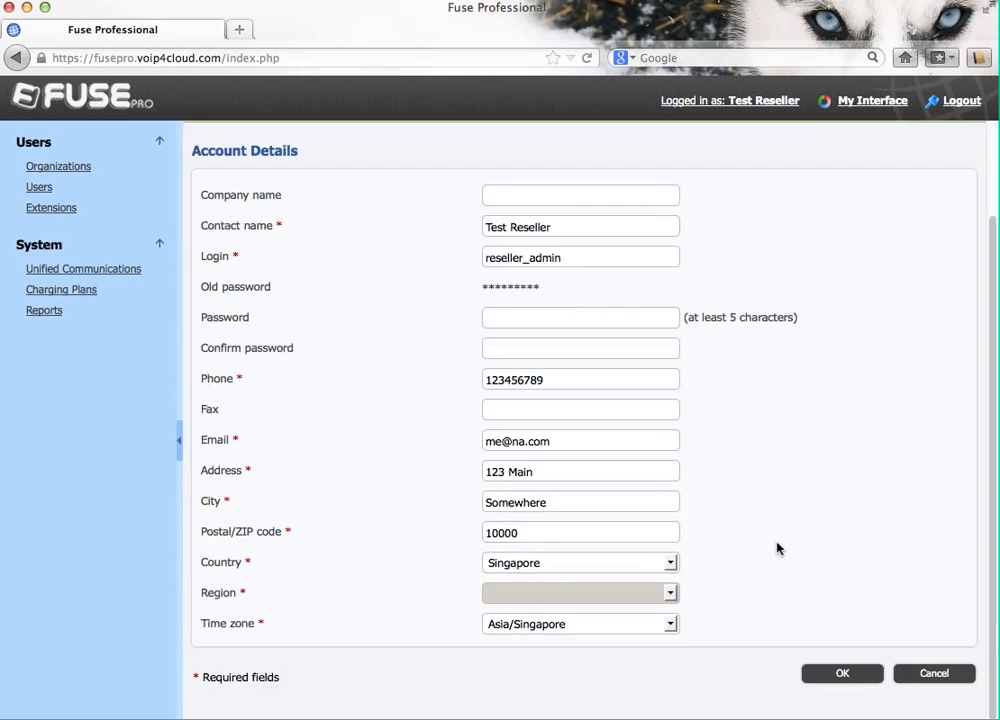
pyautogui.click(842, 675)
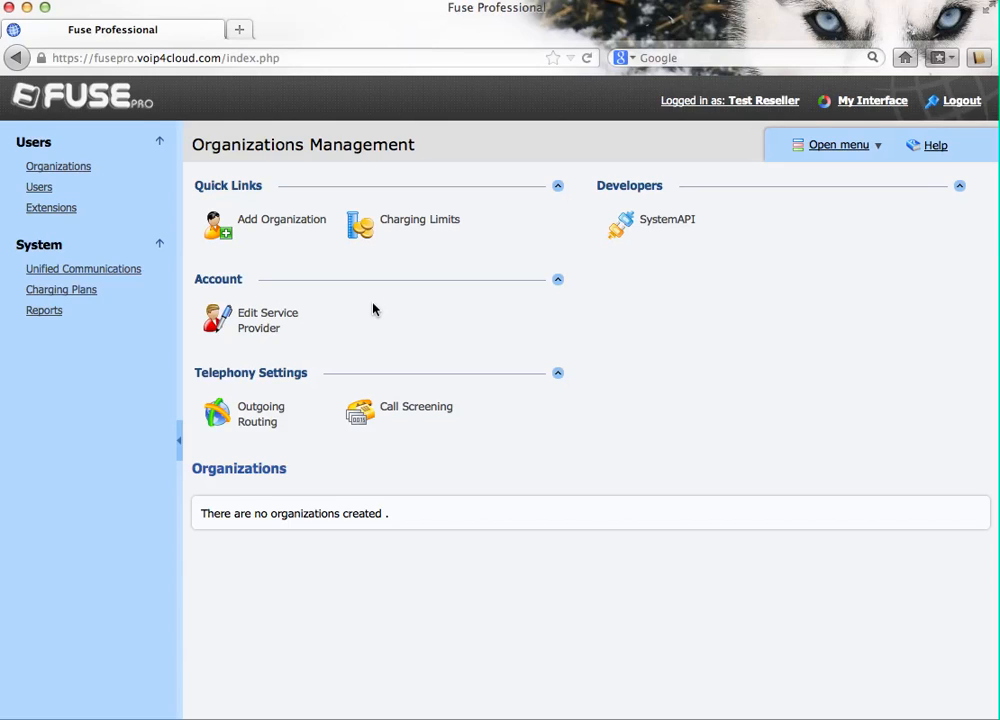
# Step: Start a new charging plan named 'Customer Paln'
pyautogui.click(58, 291)
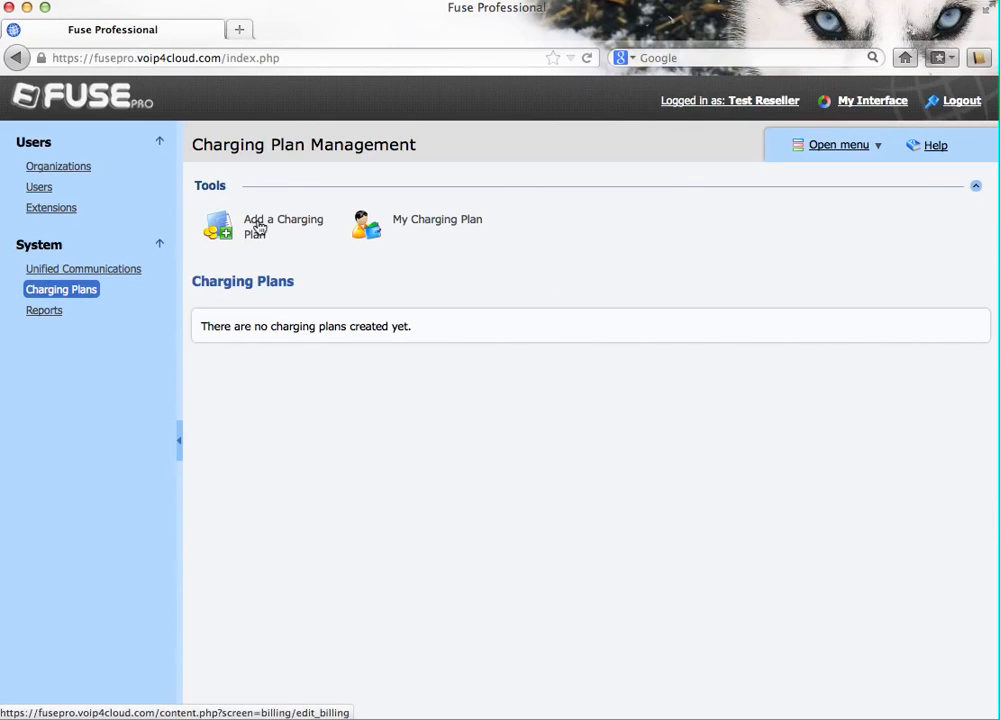
pyautogui.click(258, 228)
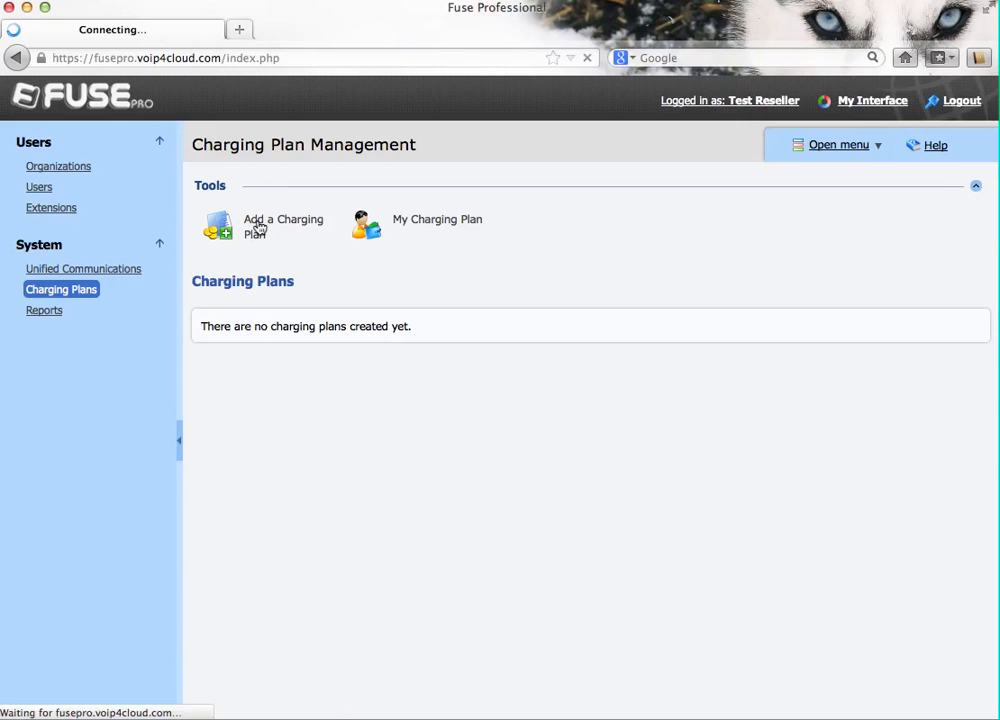
pyautogui.click(505, 257)
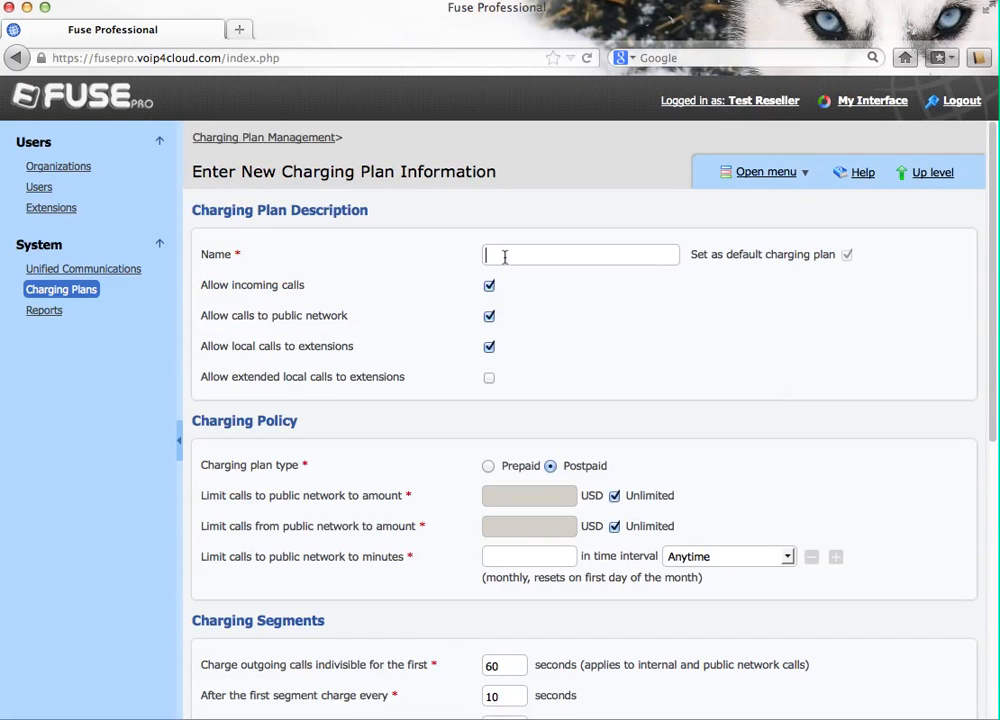
pyautogui.write('Customer Paln')
pyautogui.scroll(-5, 657, 432)
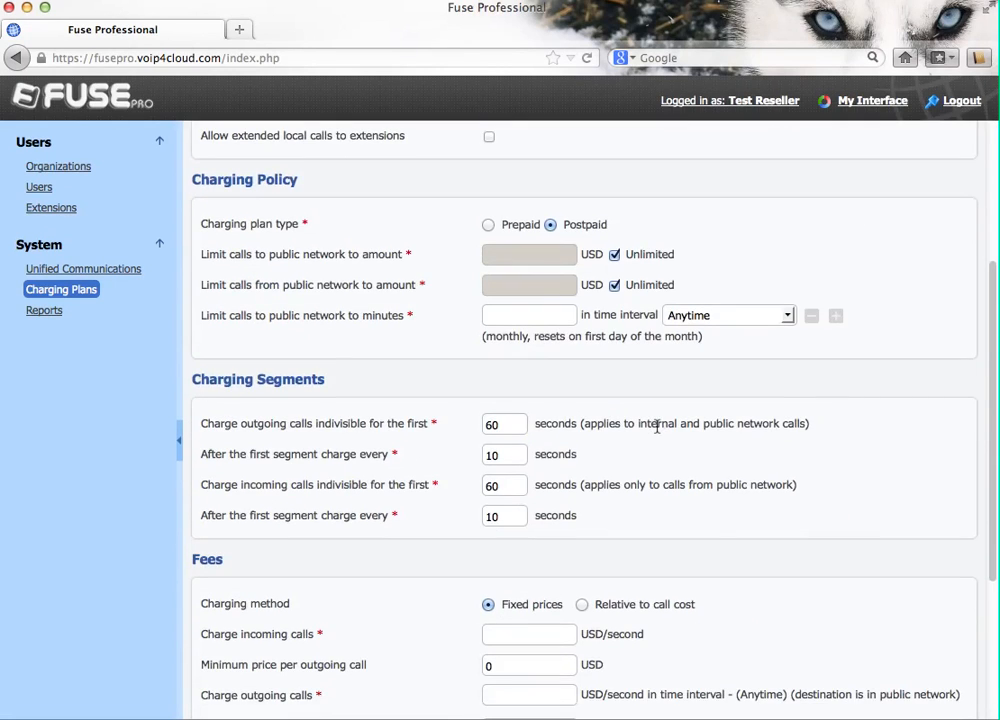
# Step: Make the plan prepaid and set all four charging segments to 6 seconds
pyautogui.click(488, 226)
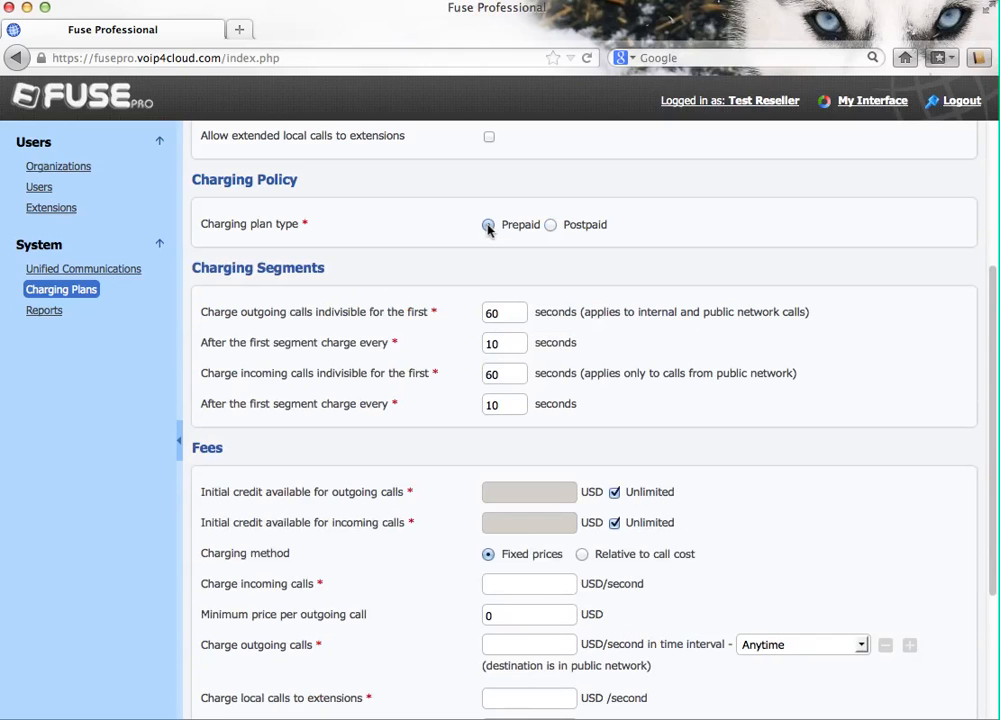
pyautogui.click(506, 314)
pyautogui.press('BackSpace')
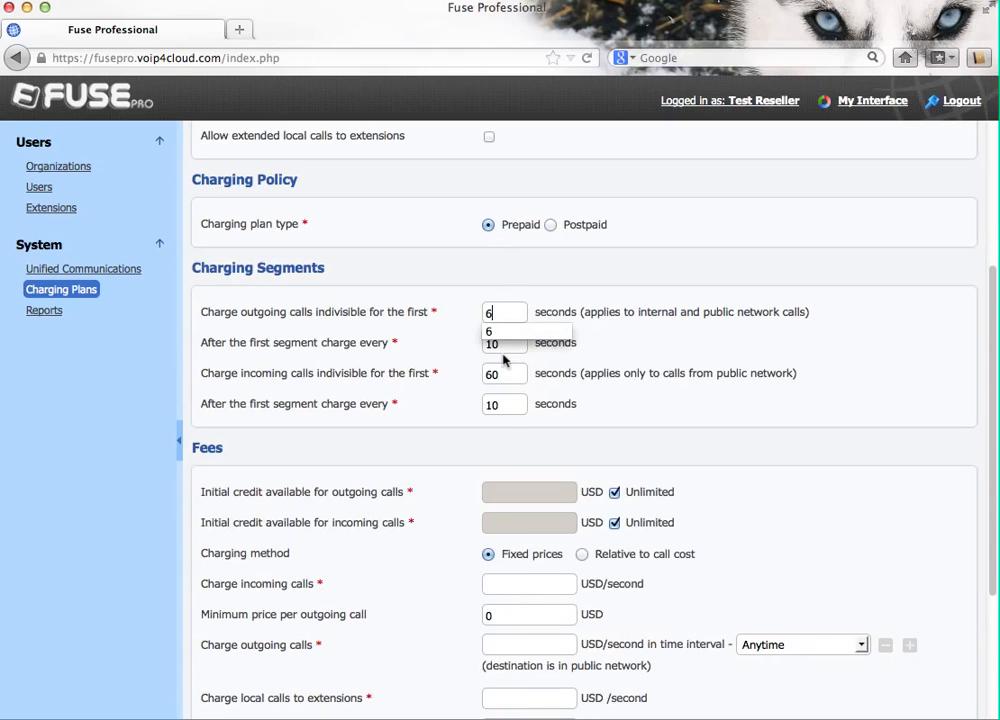
pyautogui.doubleClick(504, 345)
pyautogui.write('6')
pyautogui.press('Tab')
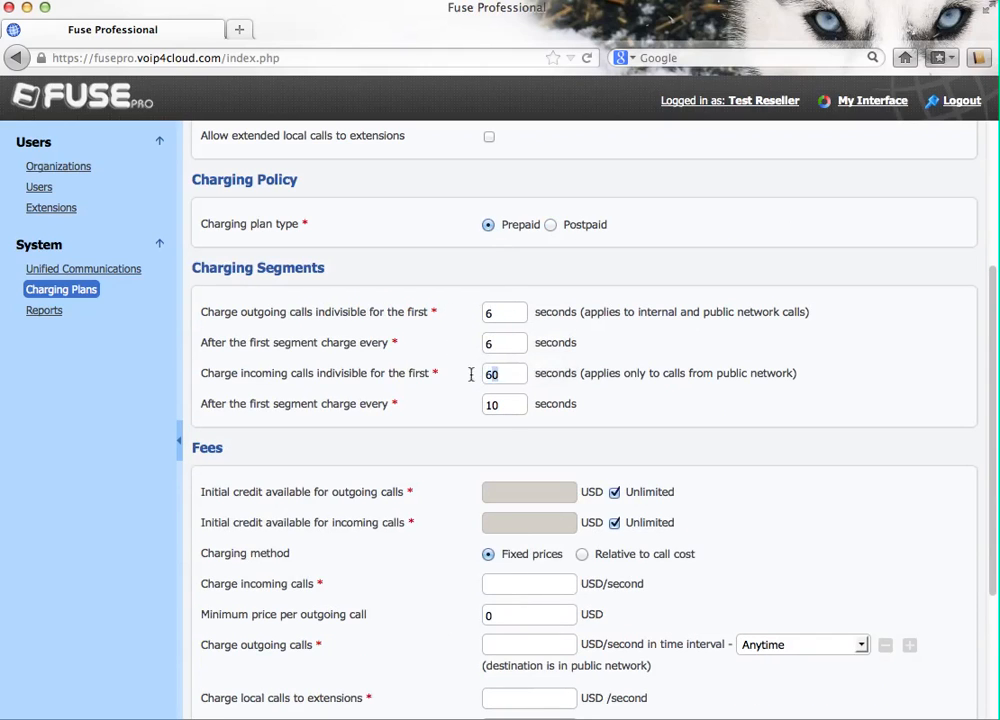
pyautogui.write('6')
pyautogui.doubleClick(507, 406)
pyautogui.write('6')
pyautogui.scroll(-5, 626, 426)
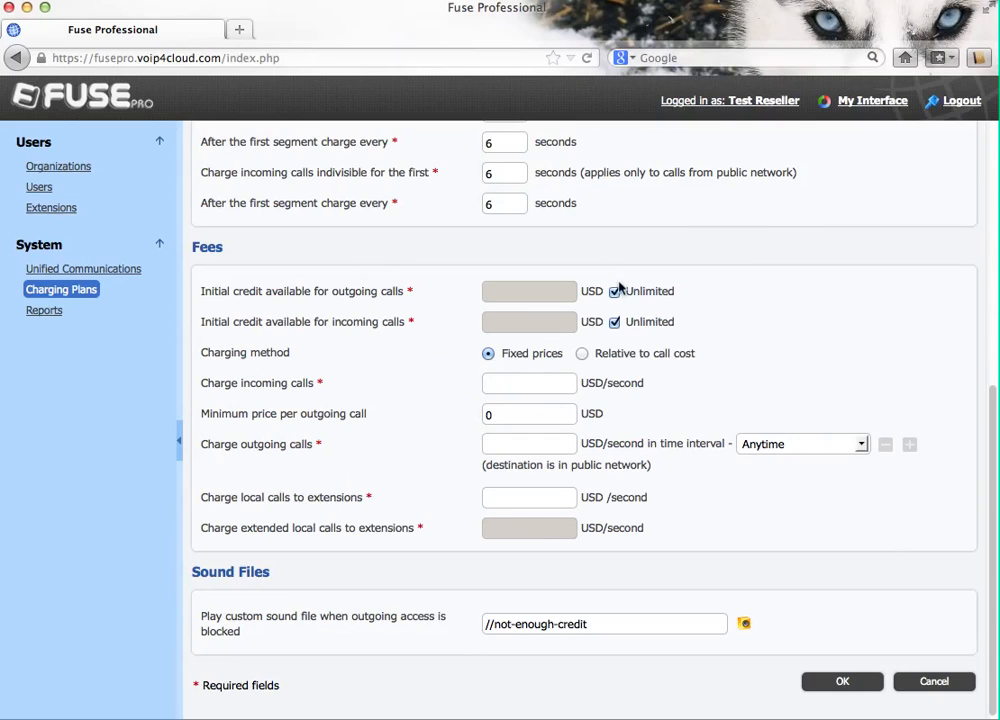
# Step: Enable fixed initial credit for outgoing and incoming calls, both set to 0
pyautogui.click(614, 291)
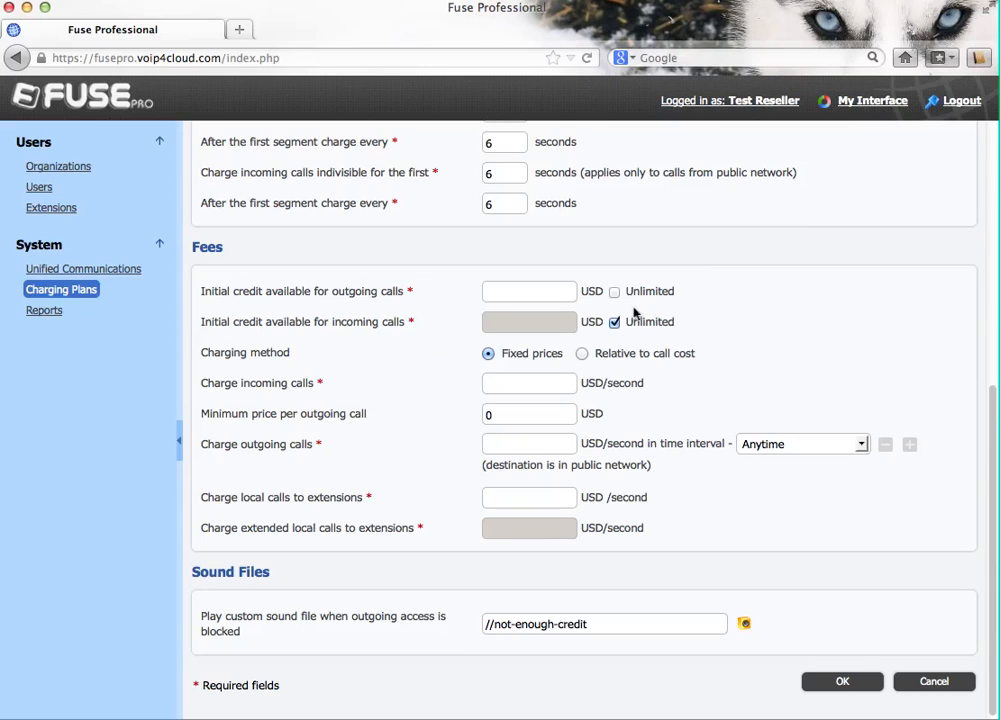
pyautogui.click(614, 322)
pyautogui.click(541, 291)
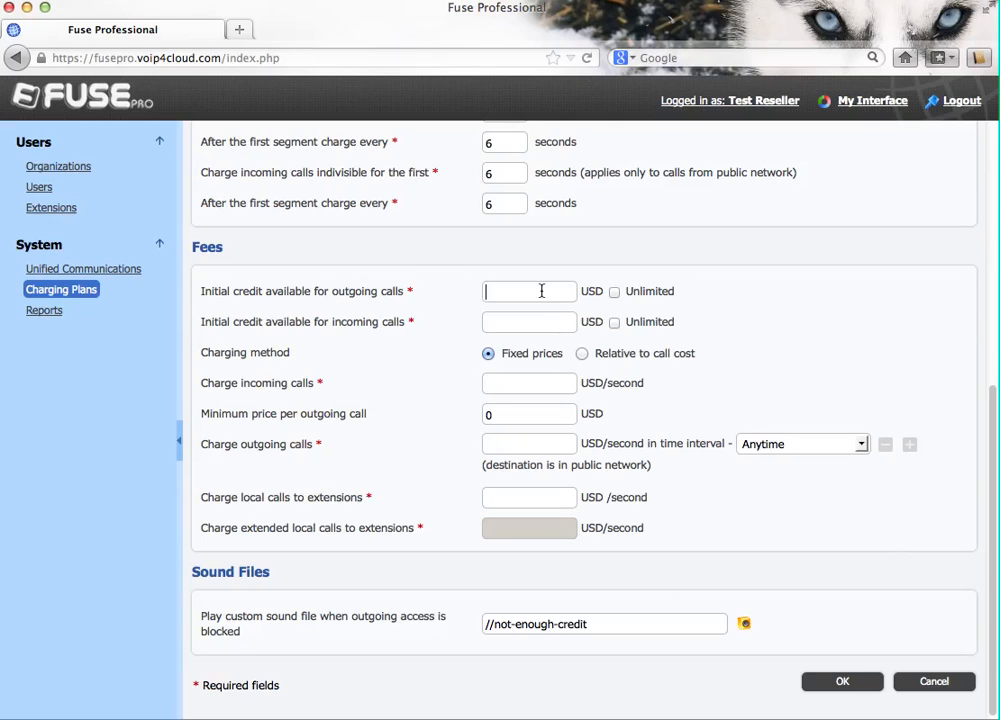
pyautogui.write('0')
pyautogui.click(520, 321)
pyautogui.write('0')
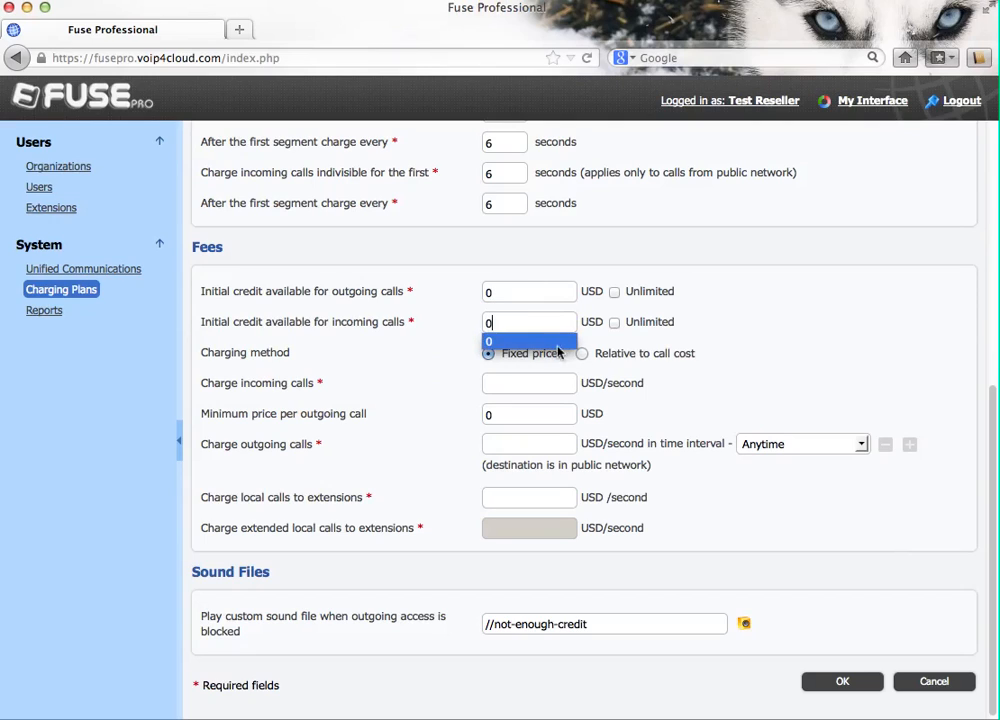
pyautogui.click(695, 380)
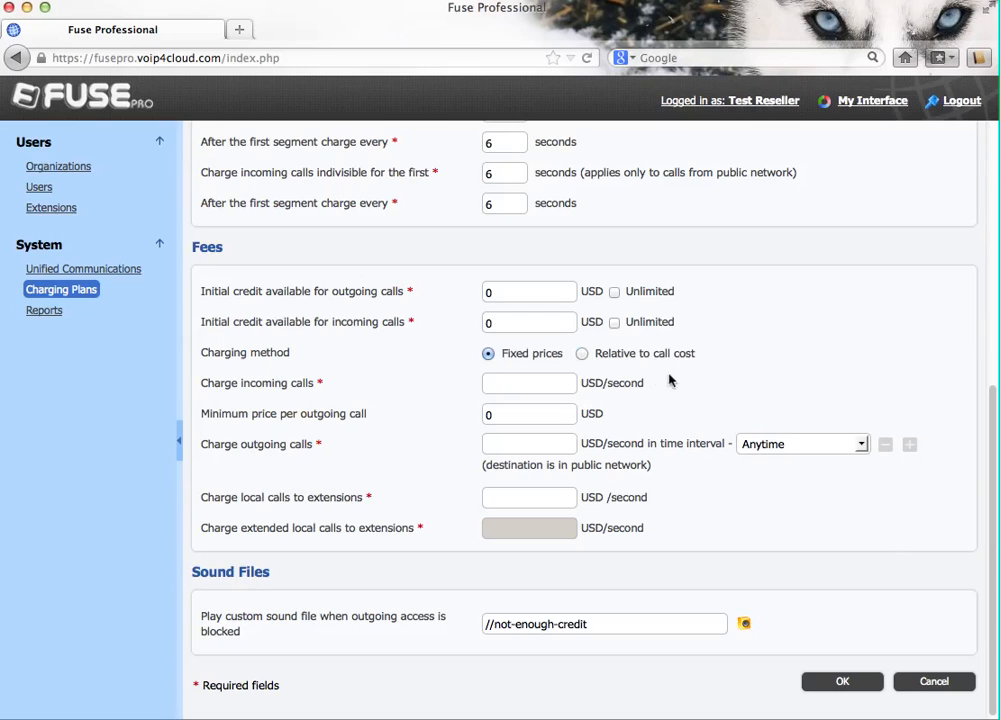
# Step: Charge incoming and outgoing calls relative to call cost: 2 × cost plus 0
pyautogui.click(582, 356)
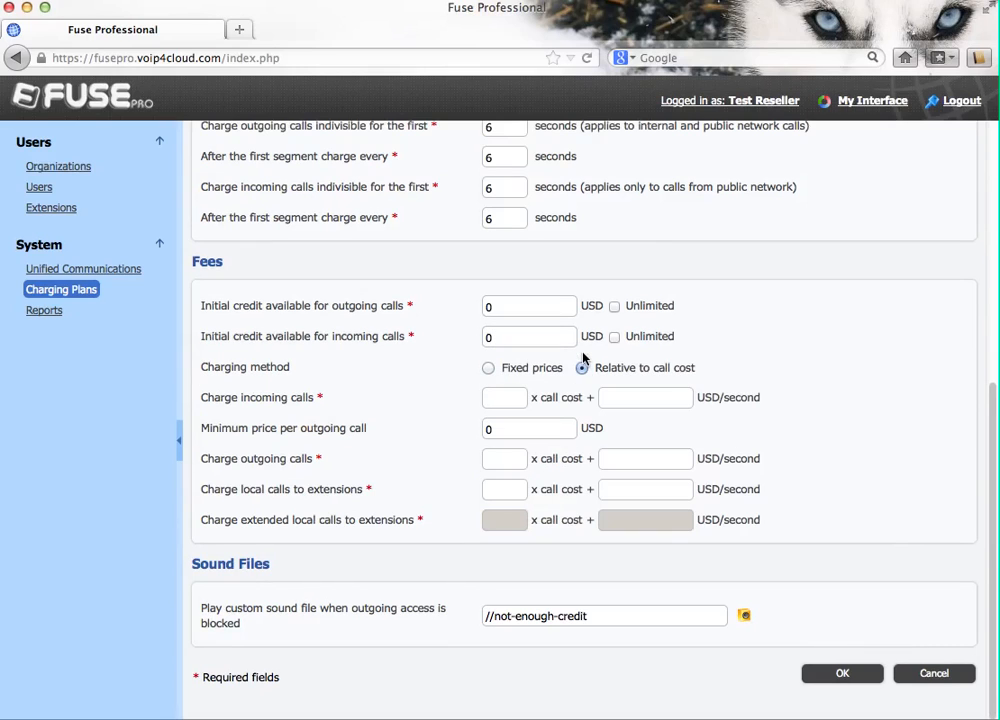
pyautogui.click(504, 398)
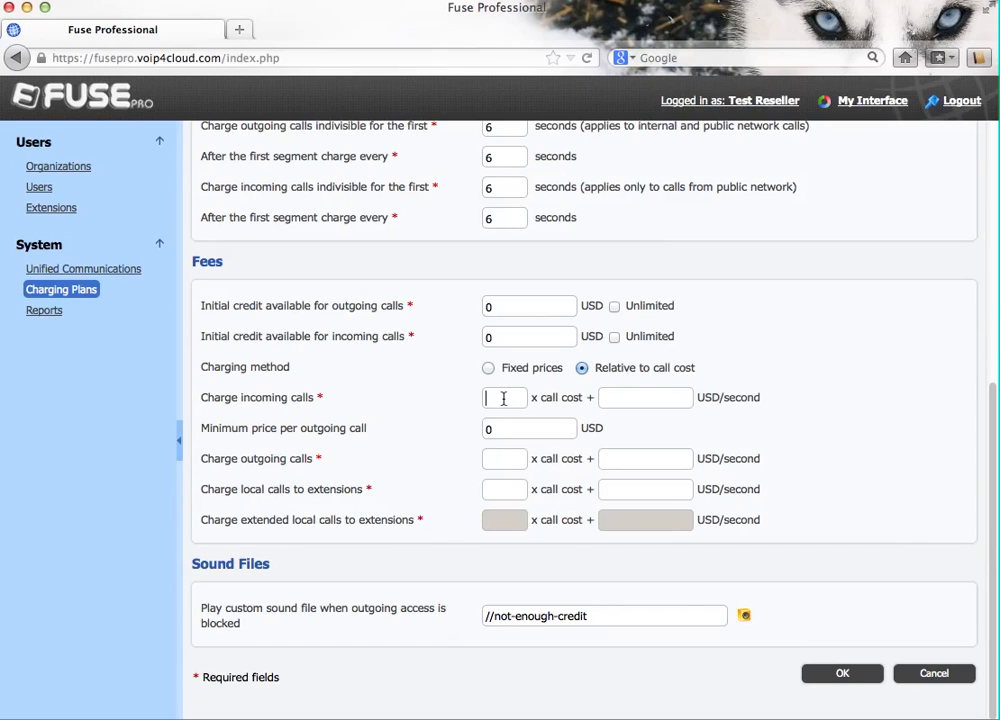
pyautogui.write('2')
pyautogui.click(641, 402)
pyautogui.write('0')
pyautogui.click(505, 458)
pyautogui.write('2')
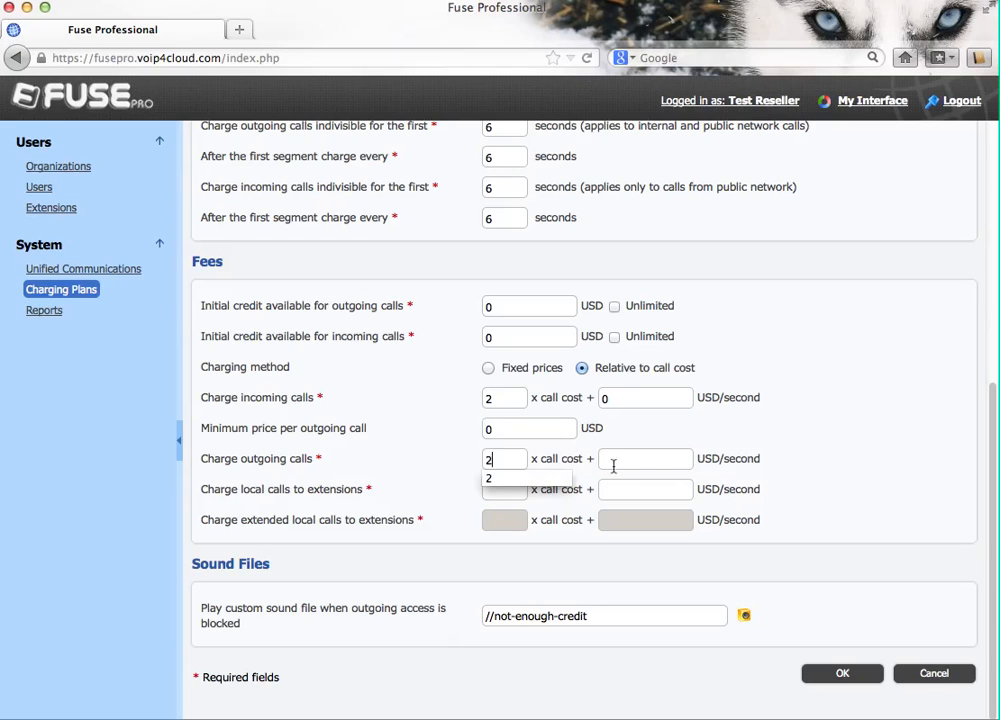
pyautogui.click(637, 463)
pyautogui.write('0')
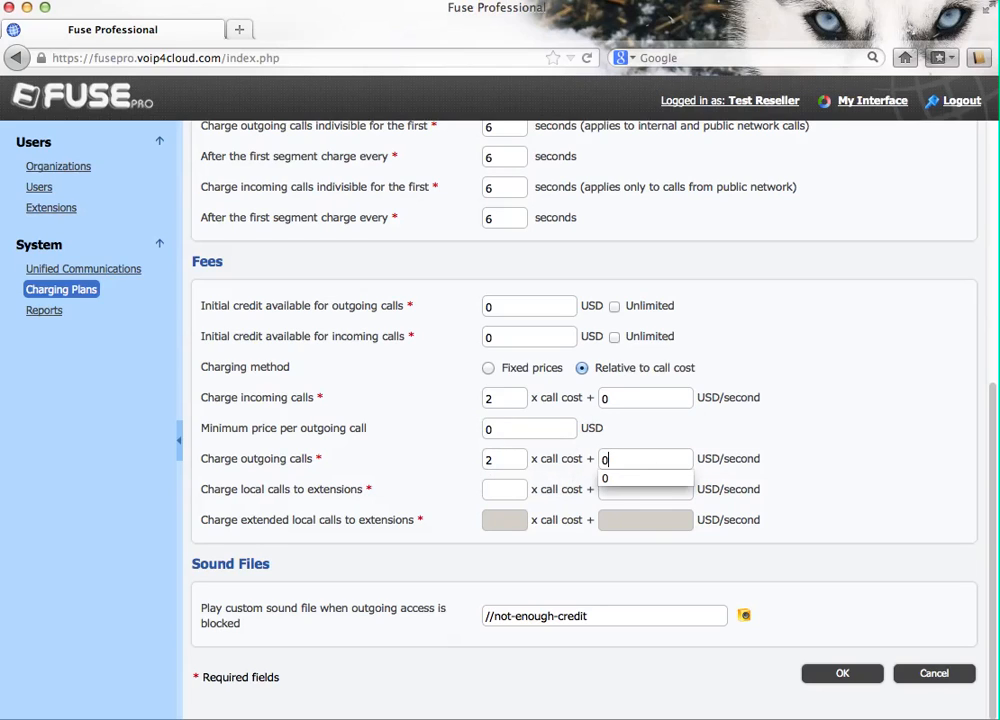
pyautogui.click(767, 450)
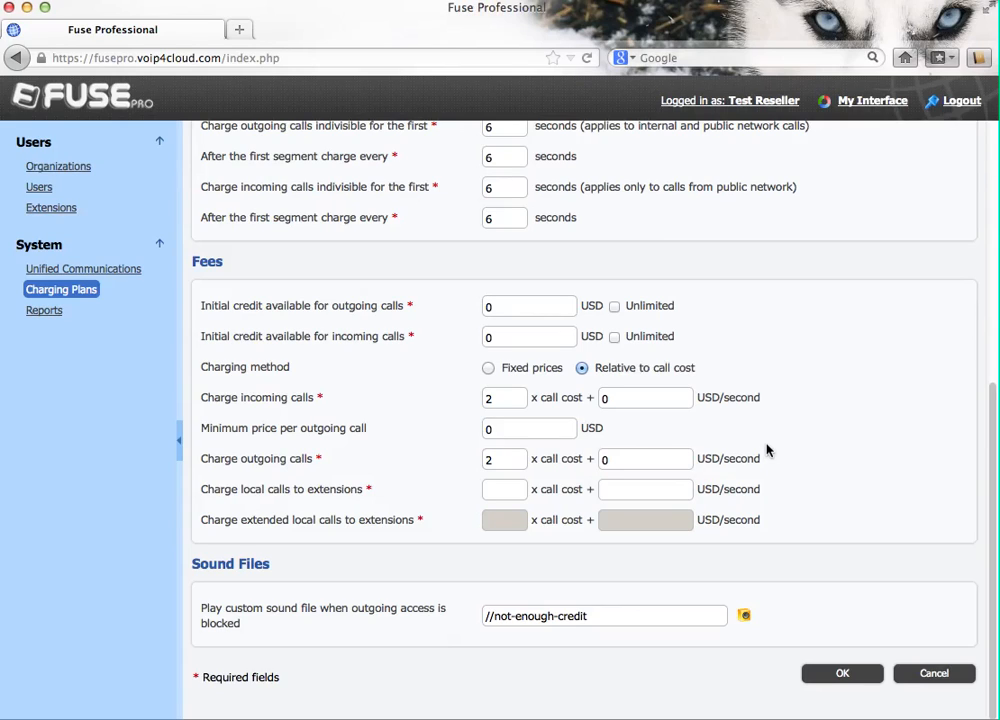
# Step: Set the local-calls multiplier and fixed amount to 0, and save the plan
pyautogui.click(504, 491)
pyautogui.write('0')
pyautogui.click(627, 488)
pyautogui.write('0')
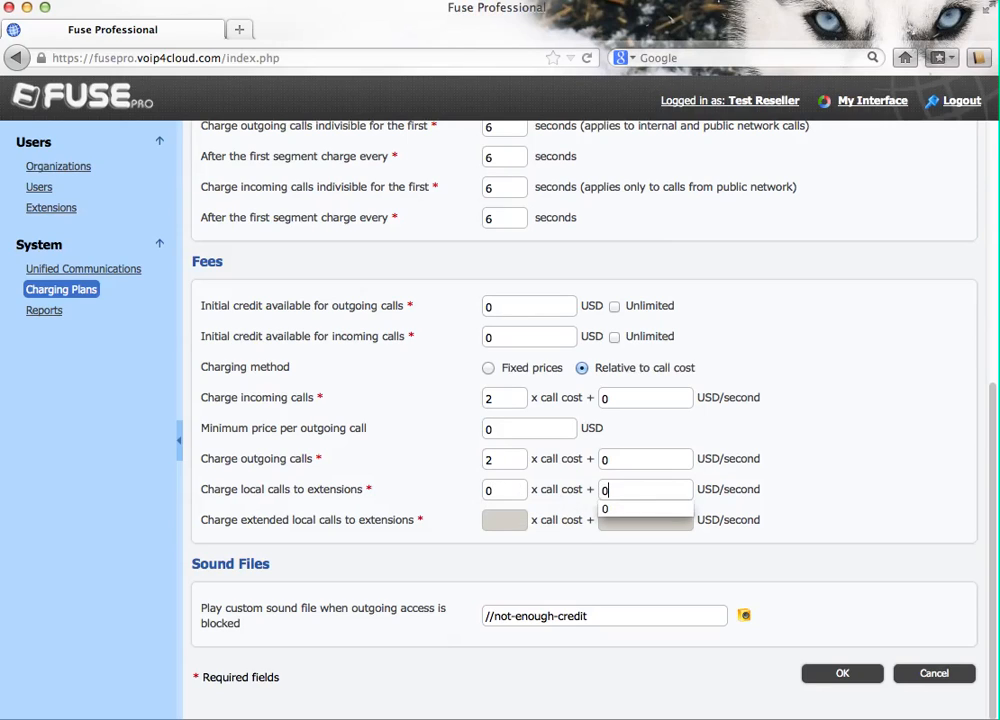
pyautogui.click(835, 677)
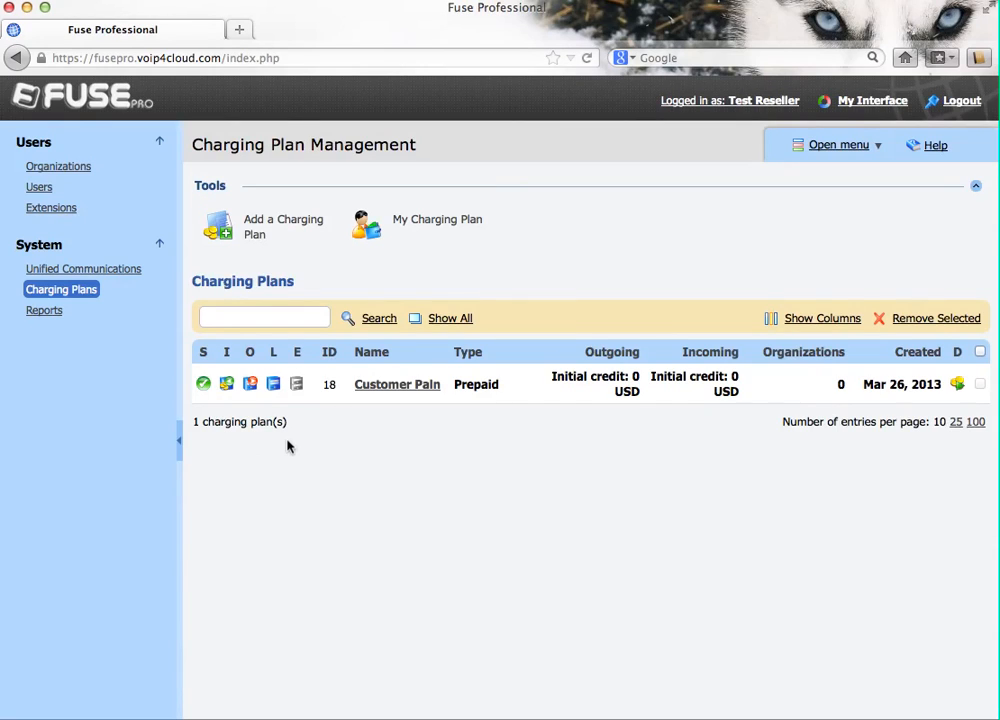
# Step: Start a new organization with contact name Test Org
pyautogui.click(57, 168)
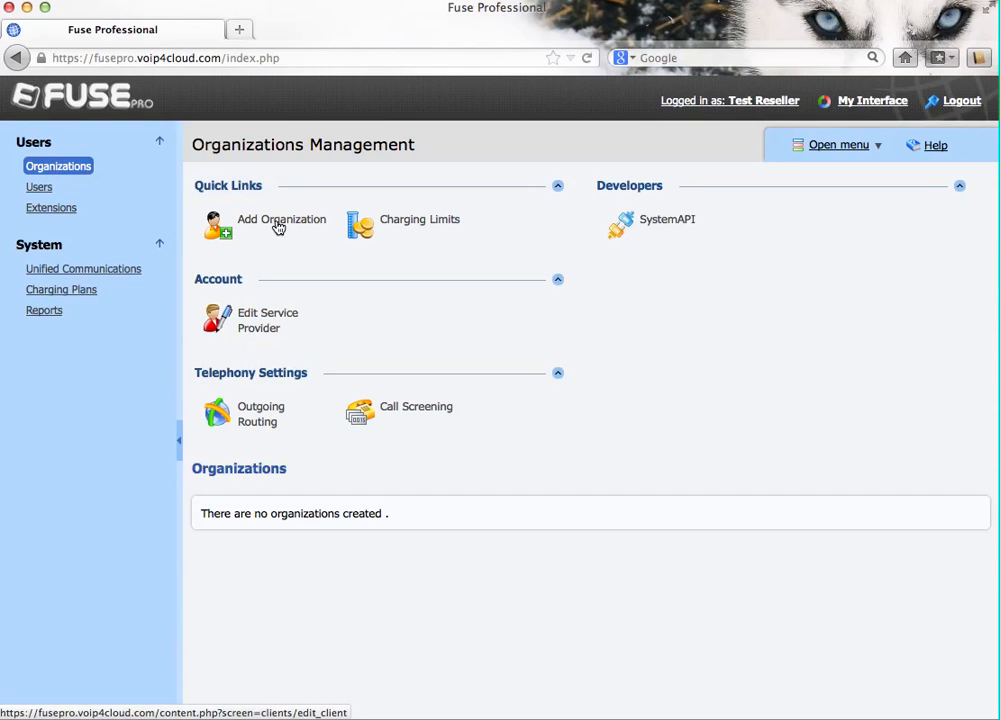
pyautogui.click(278, 227)
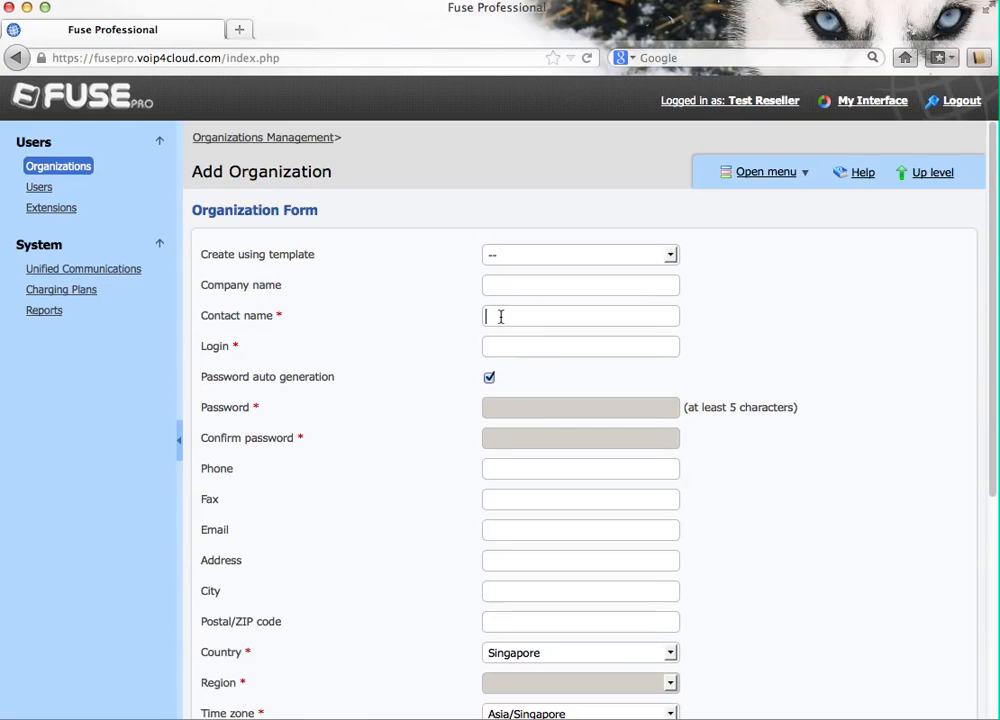
pyautogui.click(501, 316)
pyautogui.write('Org')
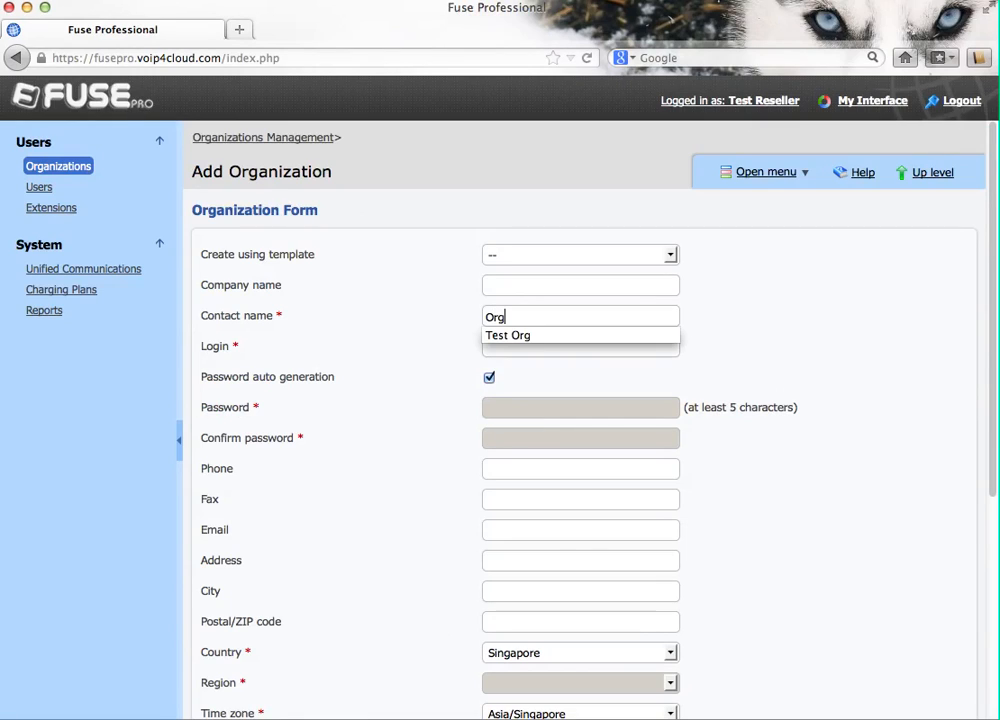
pyautogui.press('Down')
pyautogui.press('Return')
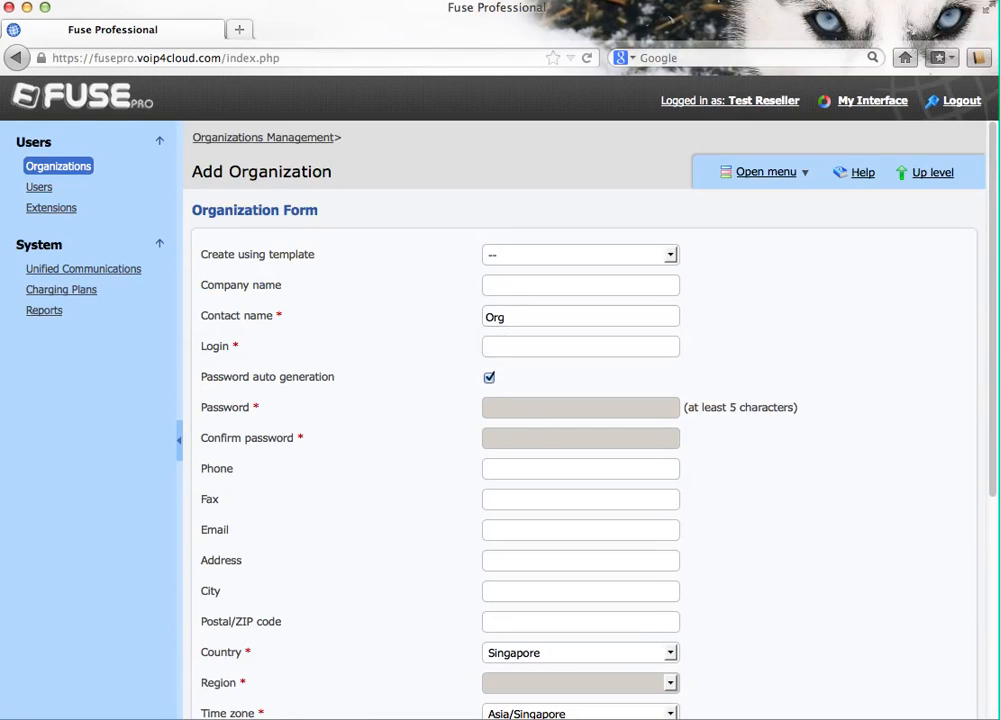
# Step: Enter the organization admin login and submit it on the Customer Paln plan
pyautogui.press('Tab')
pyautogui.write('org_admin')
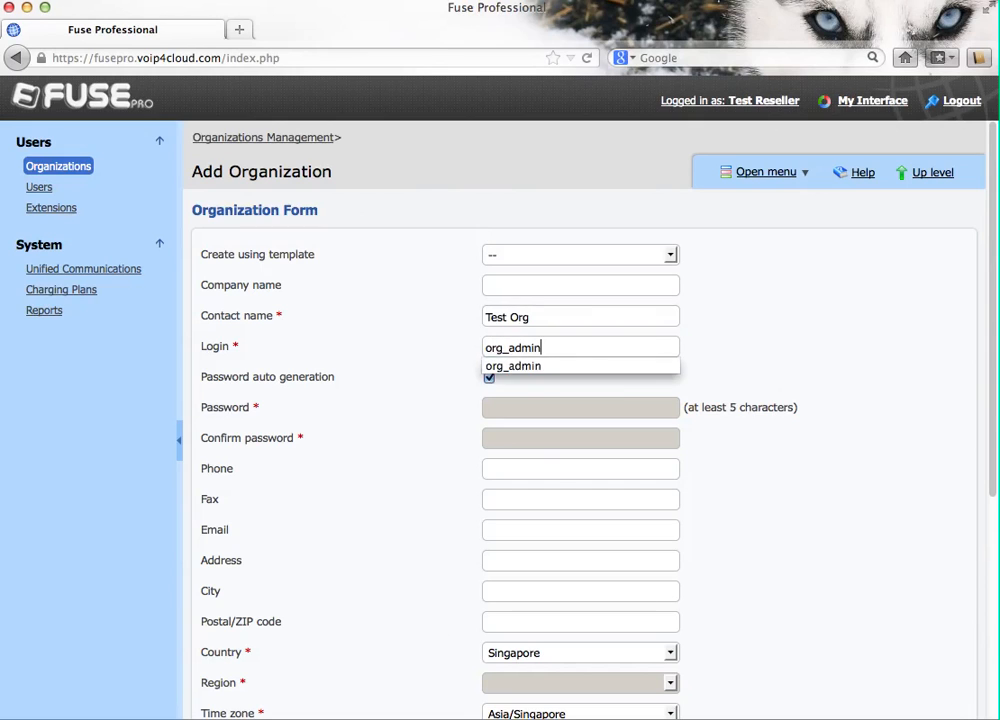
pyautogui.press('Return')
pyautogui.scroll(-5, 558, 486)
pyautogui.scroll(-1, 558, 486)
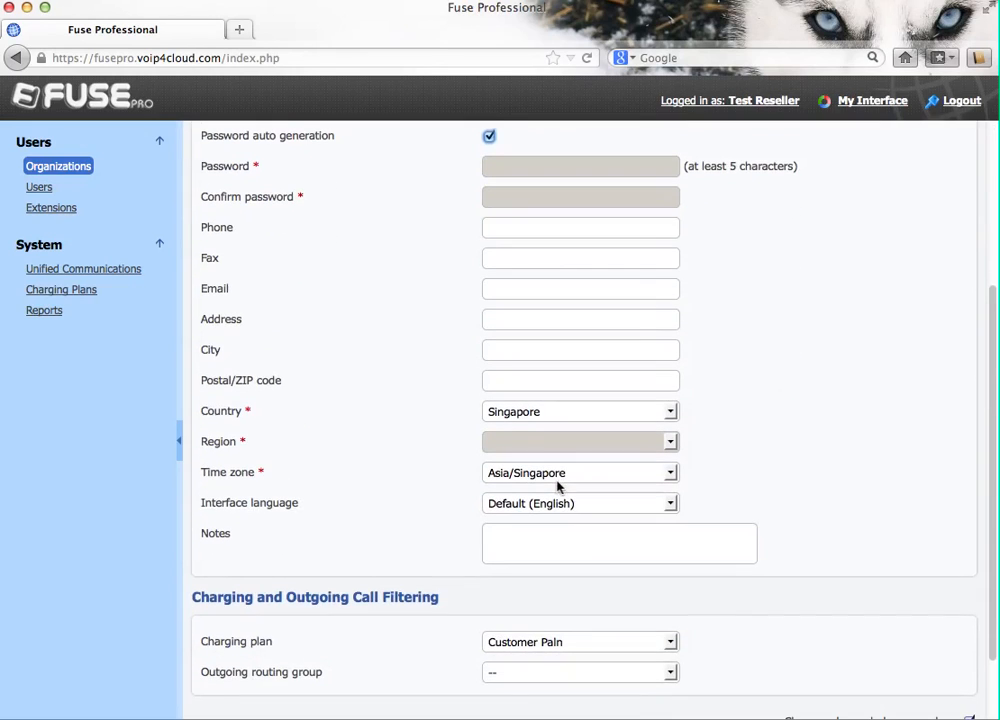
pyautogui.scroll(-3, 748, 560)
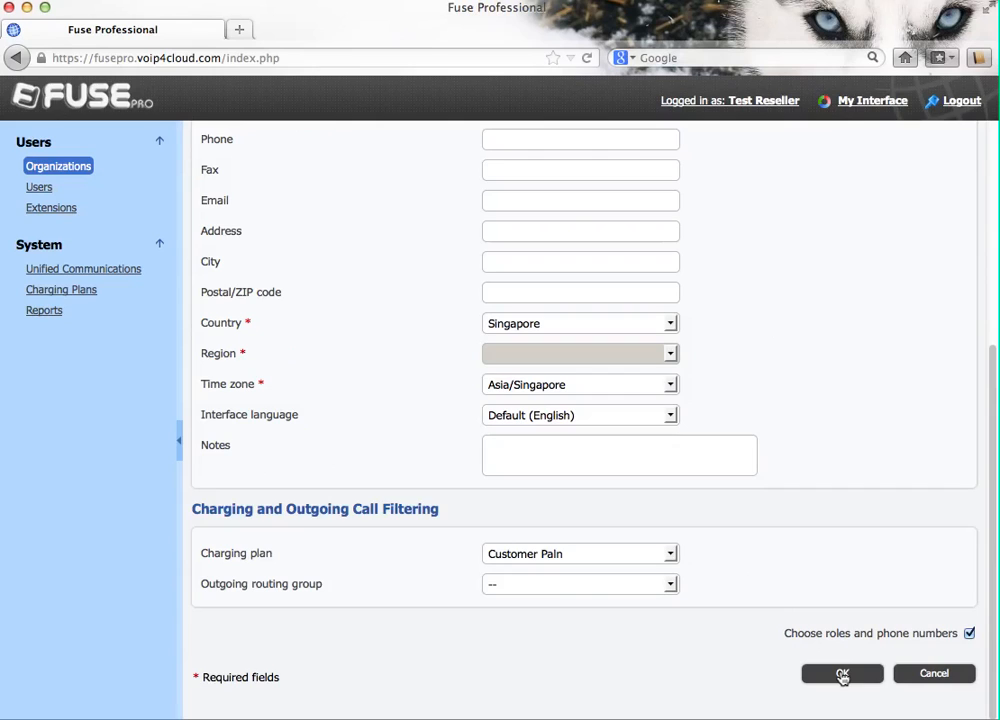
pyautogui.click(842, 676)
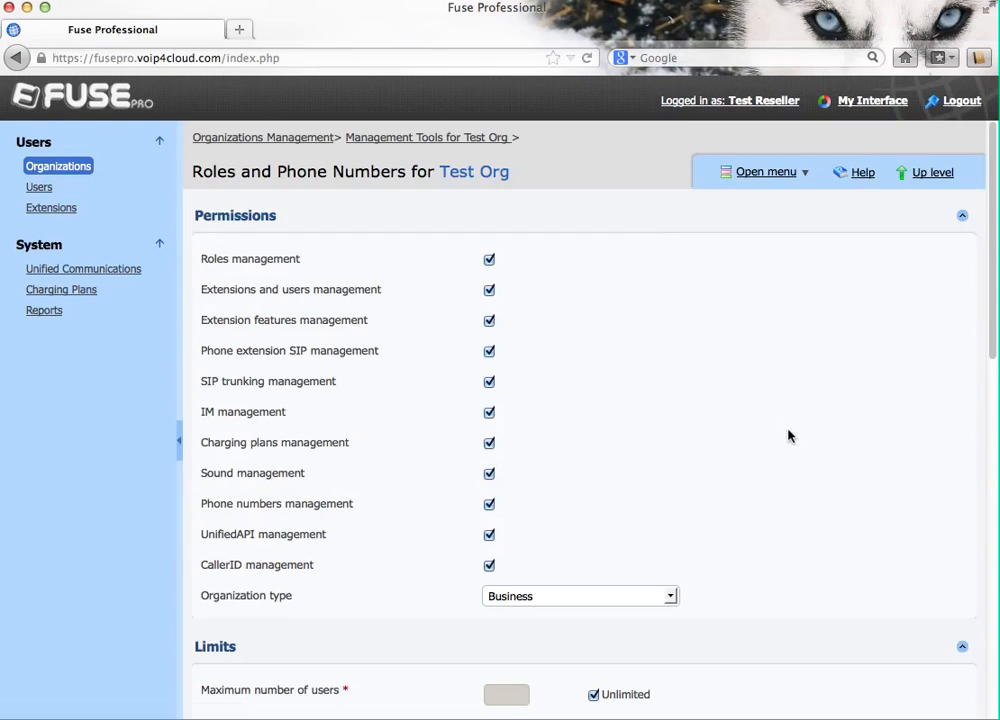
# Step: Confirm Test Org's default permissions and limits, then open its Charging Credits page
pyautogui.scroll(-7, 788, 436)
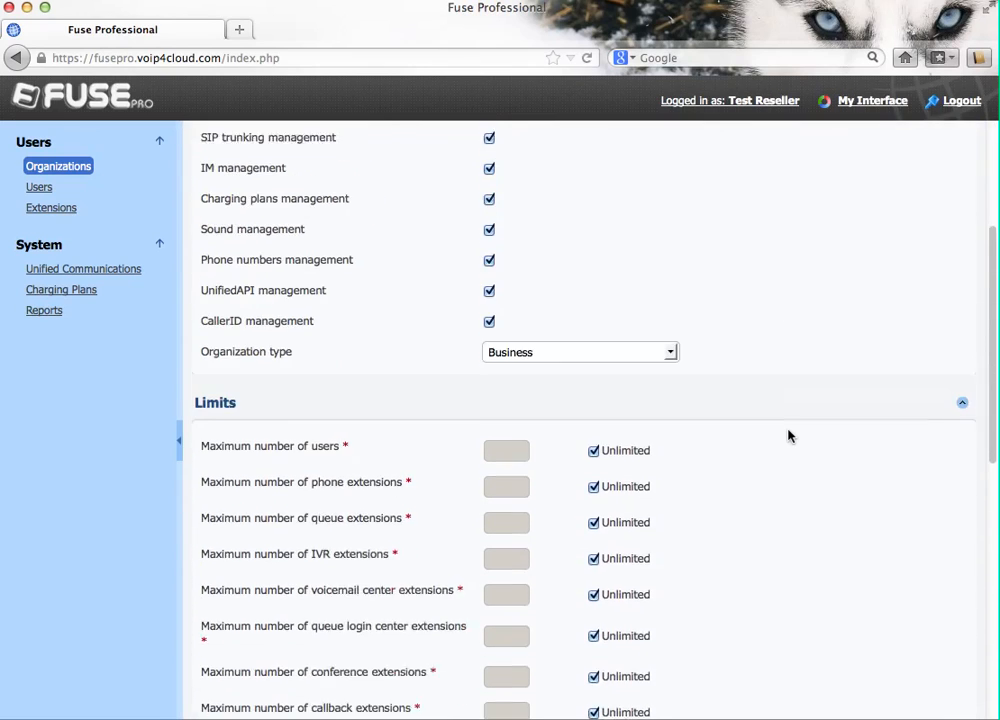
pyautogui.scroll(-14, 788, 436)
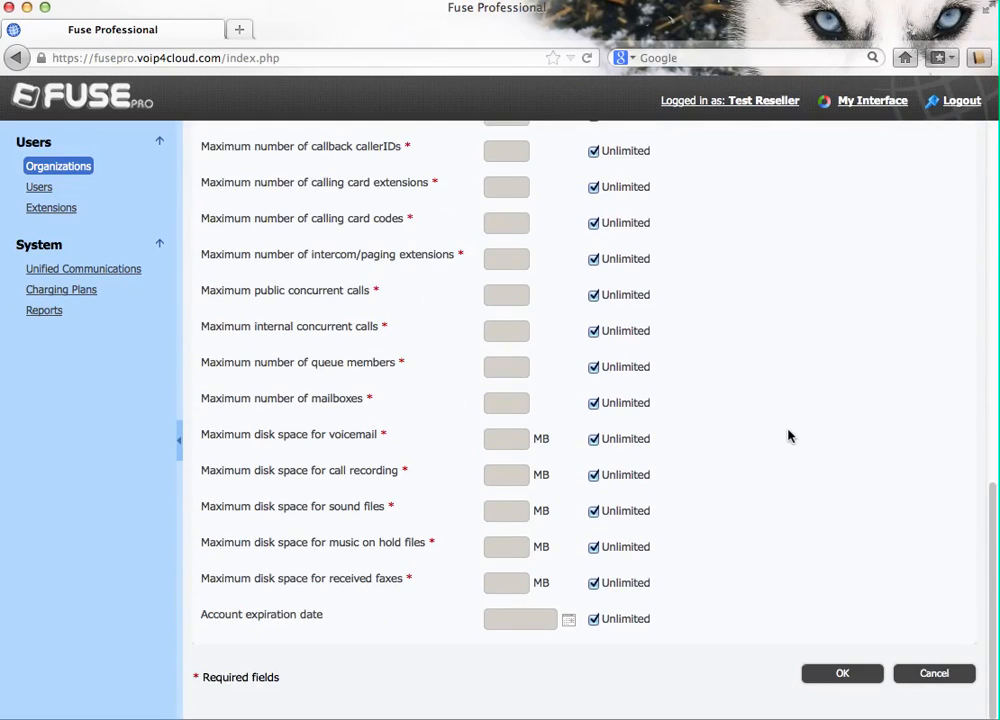
pyautogui.click(843, 679)
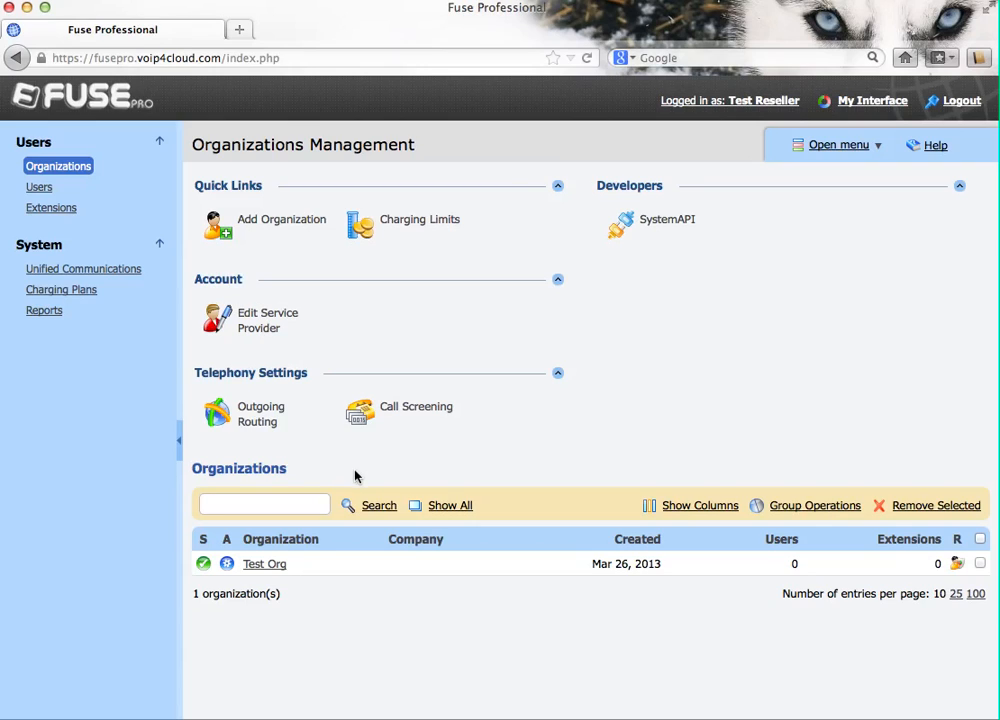
pyautogui.click(263, 566)
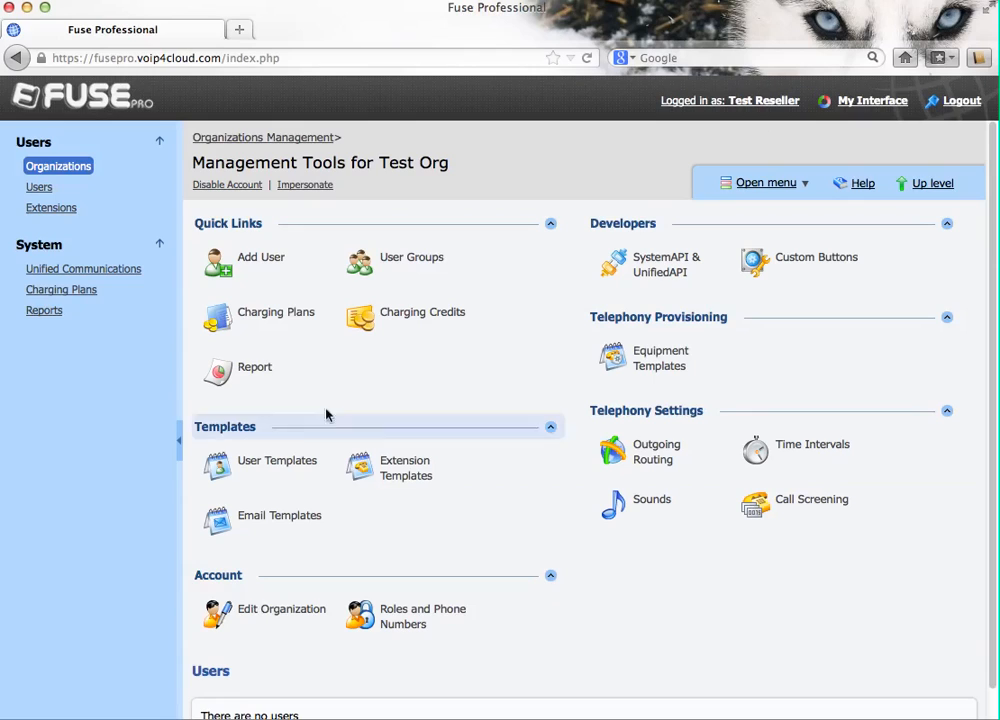
pyautogui.click(412, 320)
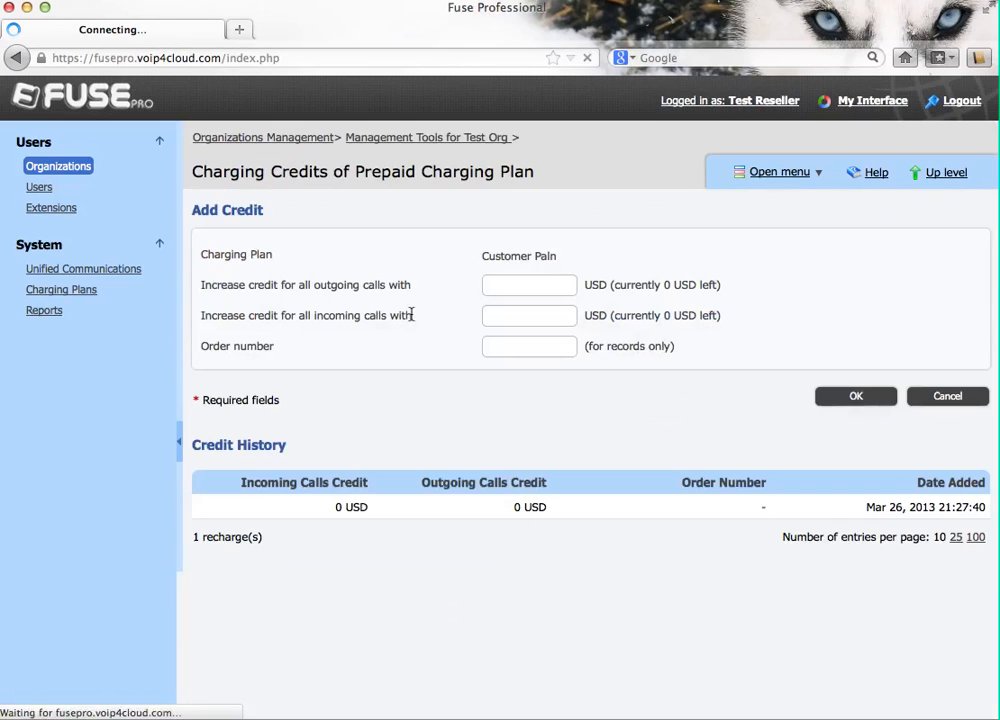
# Step: Add 50 USD outgoing and 10 USD incoming credit, then return to Management Tools
pyautogui.click(513, 284)
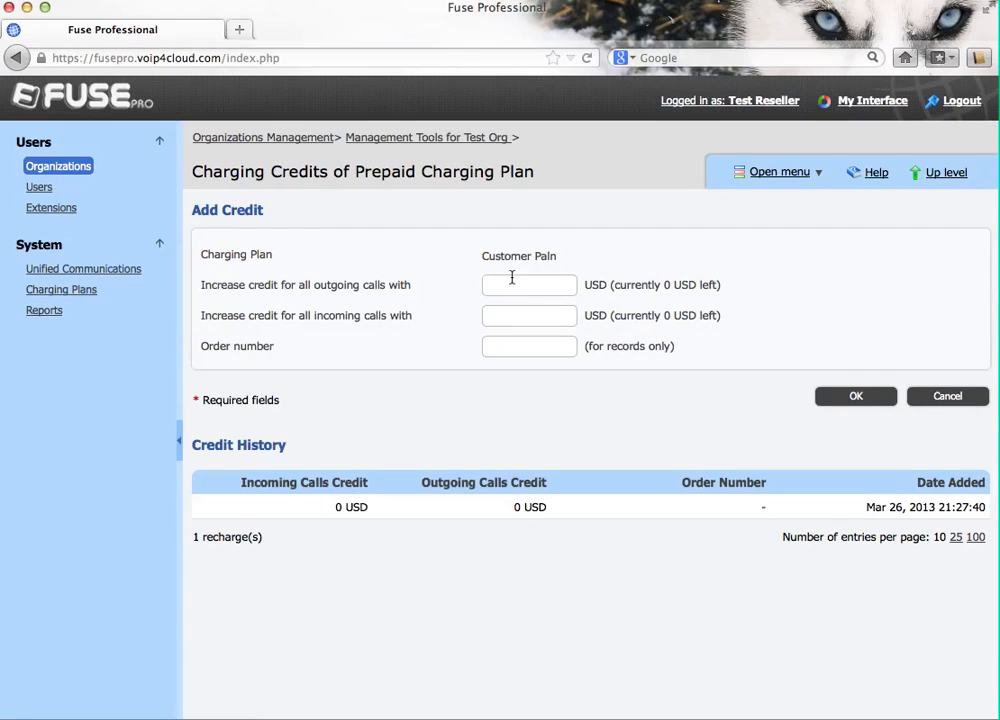
pyautogui.write('50')
pyautogui.press('Tab')
pyautogui.write('10')
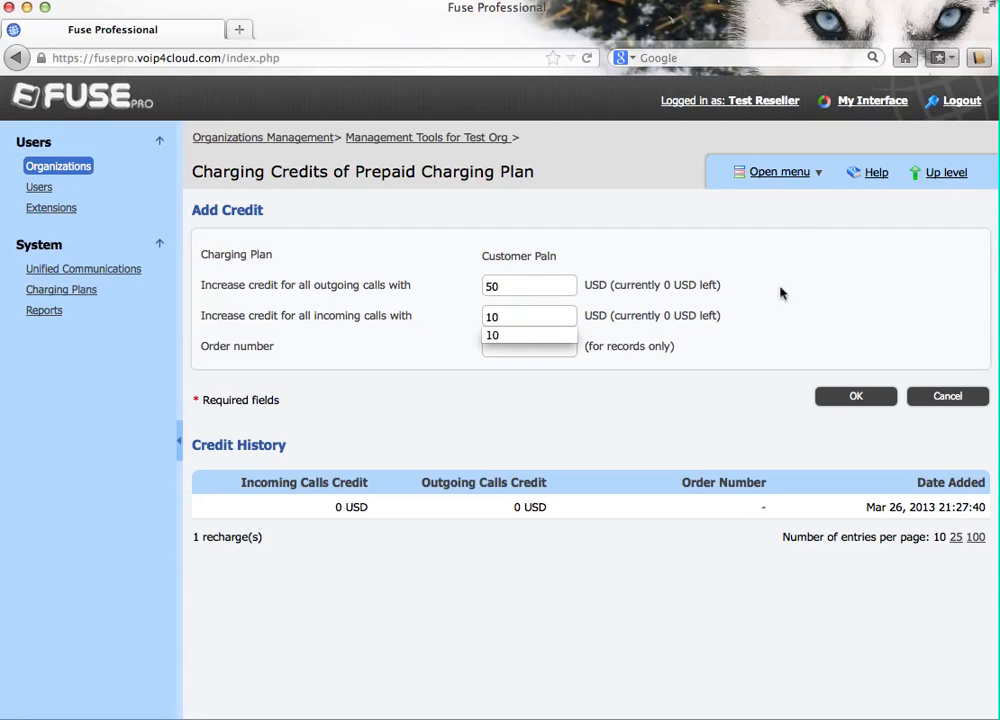
pyautogui.click(830, 317)
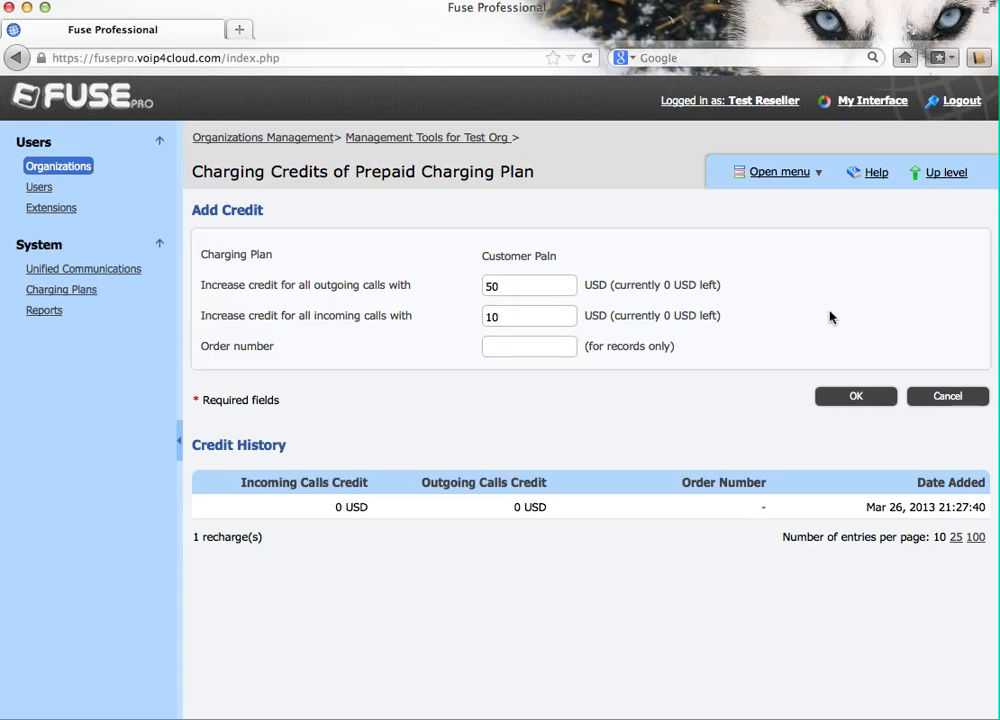
pyautogui.click(857, 398)
pyautogui.click(857, 398)
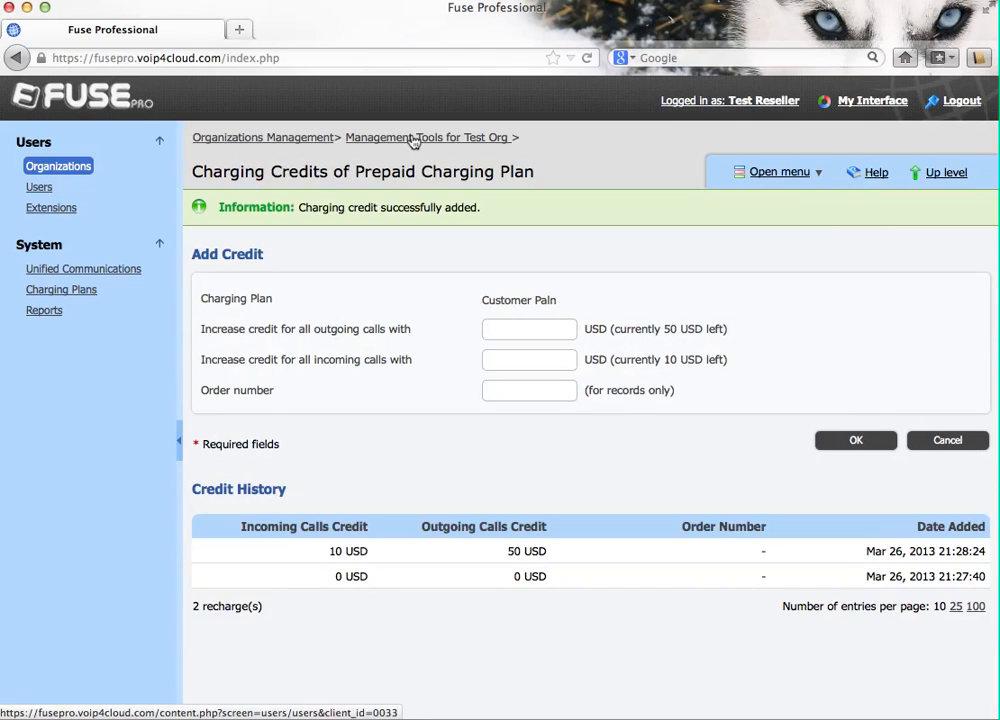
pyautogui.click(413, 142)
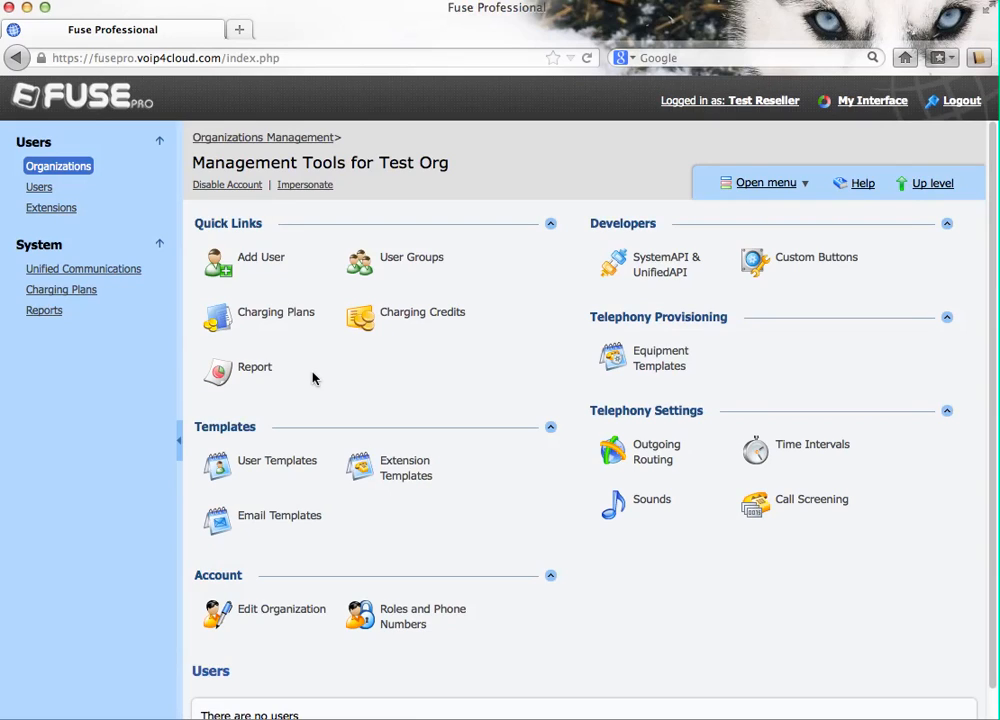
# Step: Start Test Org's charging plan named Internal with a 100000-minute limit
pyautogui.click(262, 318)
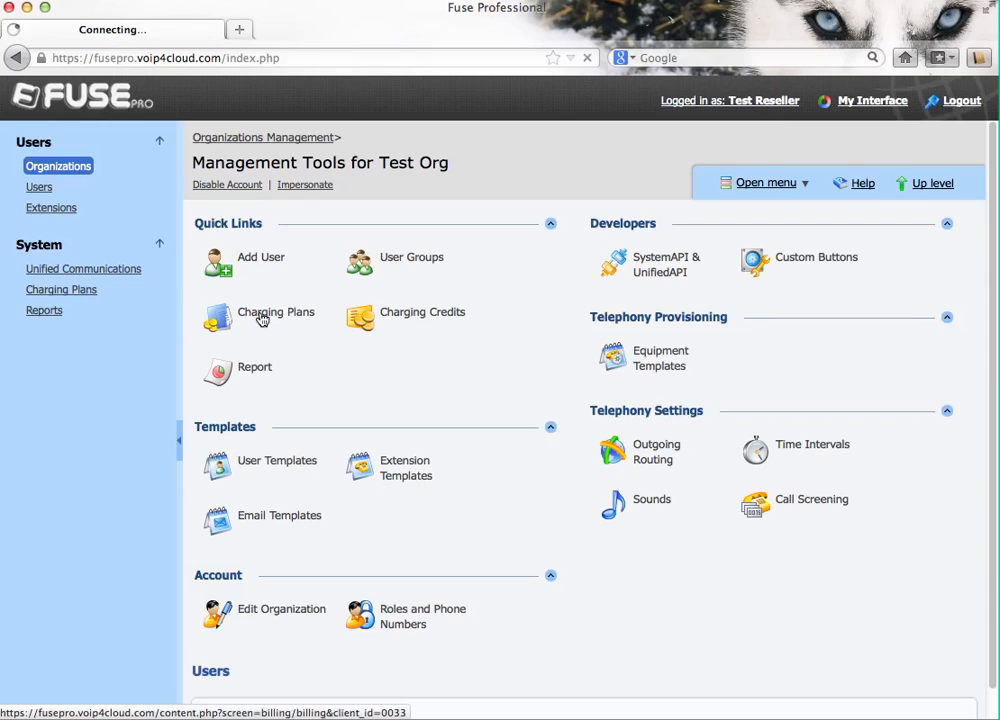
pyautogui.click(277, 257)
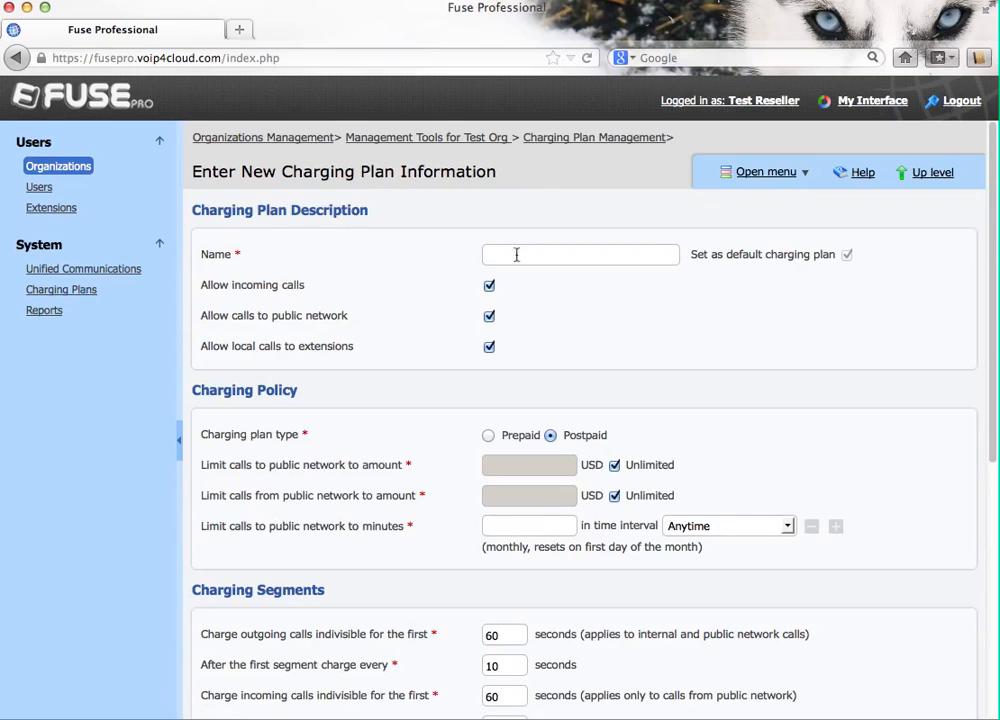
pyautogui.click(513, 253)
pyautogui.write('Internal')
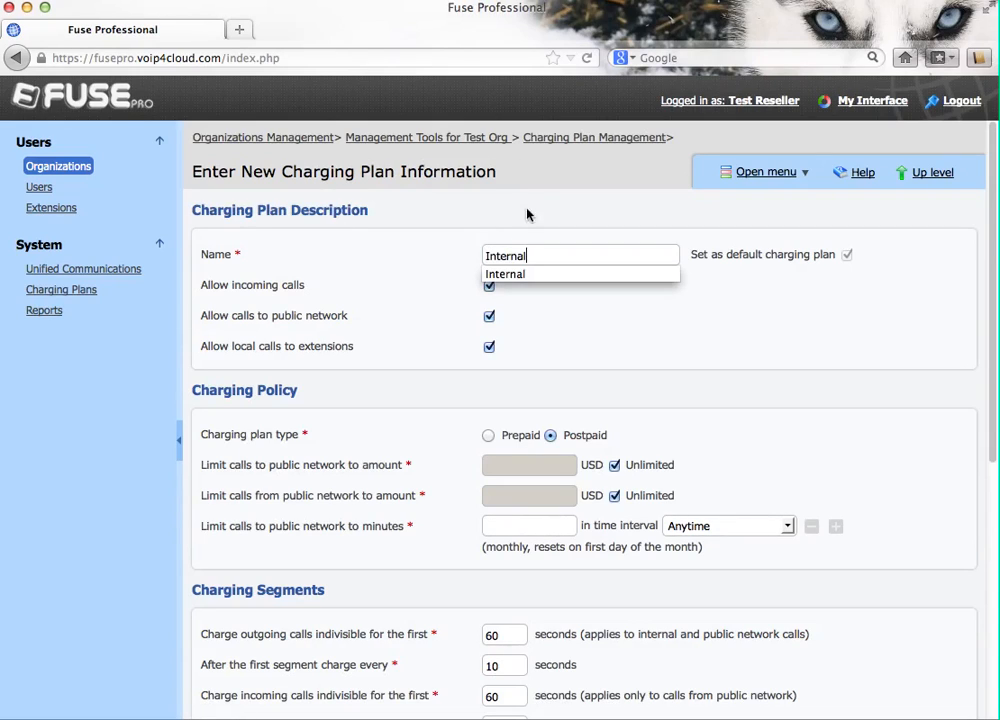
pyautogui.click(510, 525)
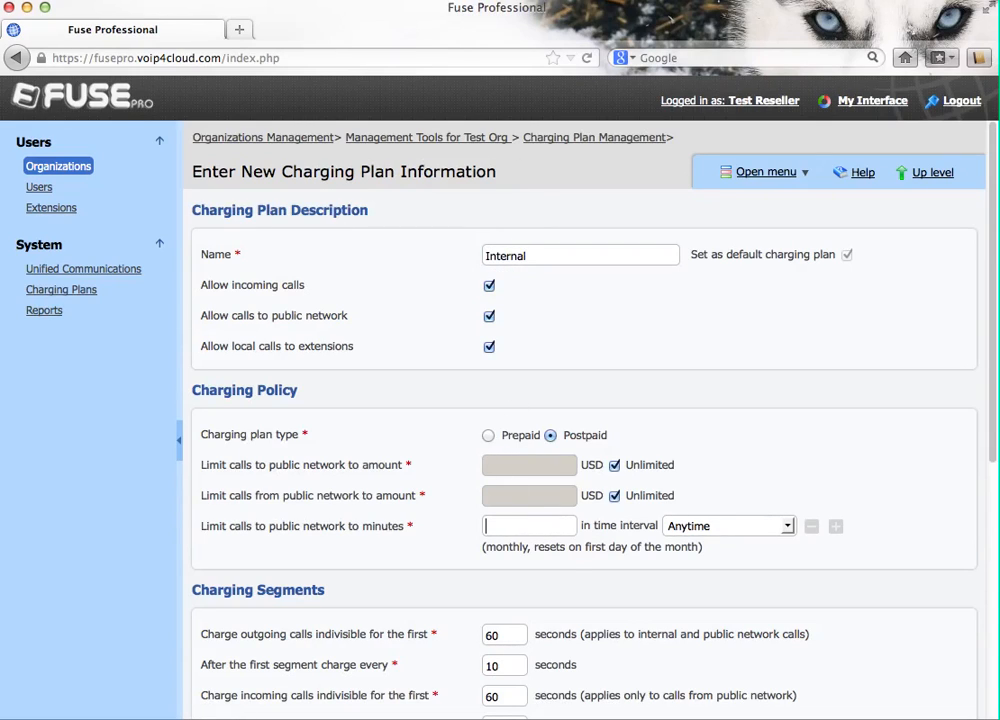
pyautogui.write('100')
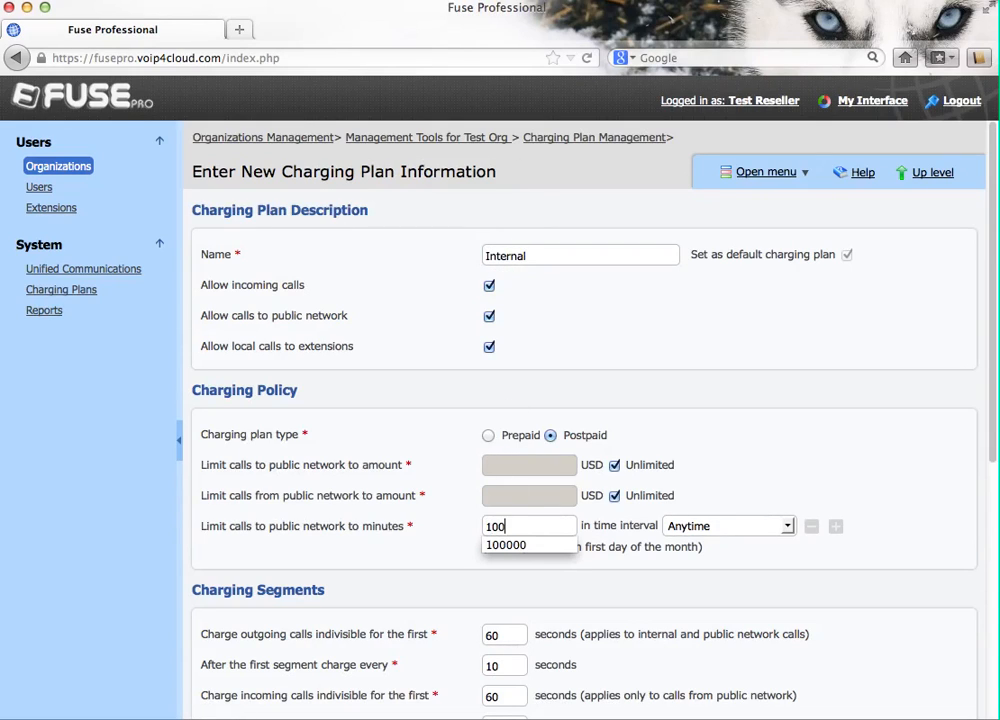
pyautogui.click(520, 548)
# Step: Set all four charging segment intervals to 6 seconds
pyautogui.scroll(-5, 520, 551)
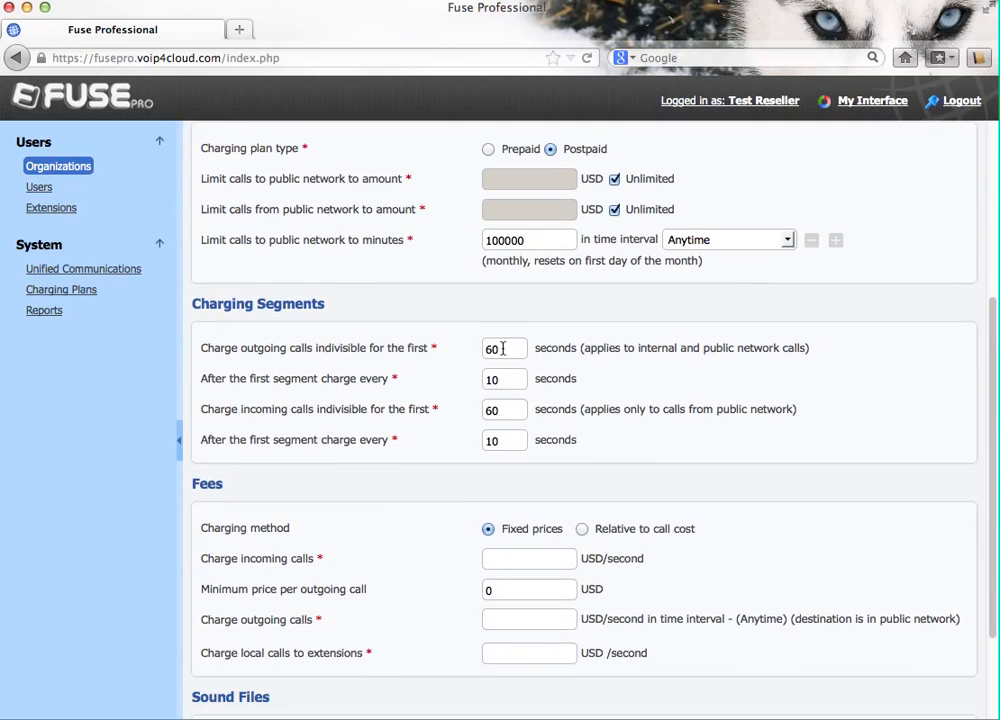
pyautogui.moveTo(503, 349); pyautogui.dragTo(454, 345)
pyautogui.write('6')
pyautogui.doubleClick(502, 381)
pyautogui.write('6')
pyautogui.moveTo(505, 410); pyautogui.dragTo(469, 417)
pyautogui.write('6')
pyautogui.doubleClick(500, 441)
pyautogui.write('6')
# Step: Charge incoming and outgoing calls at 1 × call cost plus 0
pyautogui.click(581, 529)
pyautogui.scroll(-3, 583, 535)
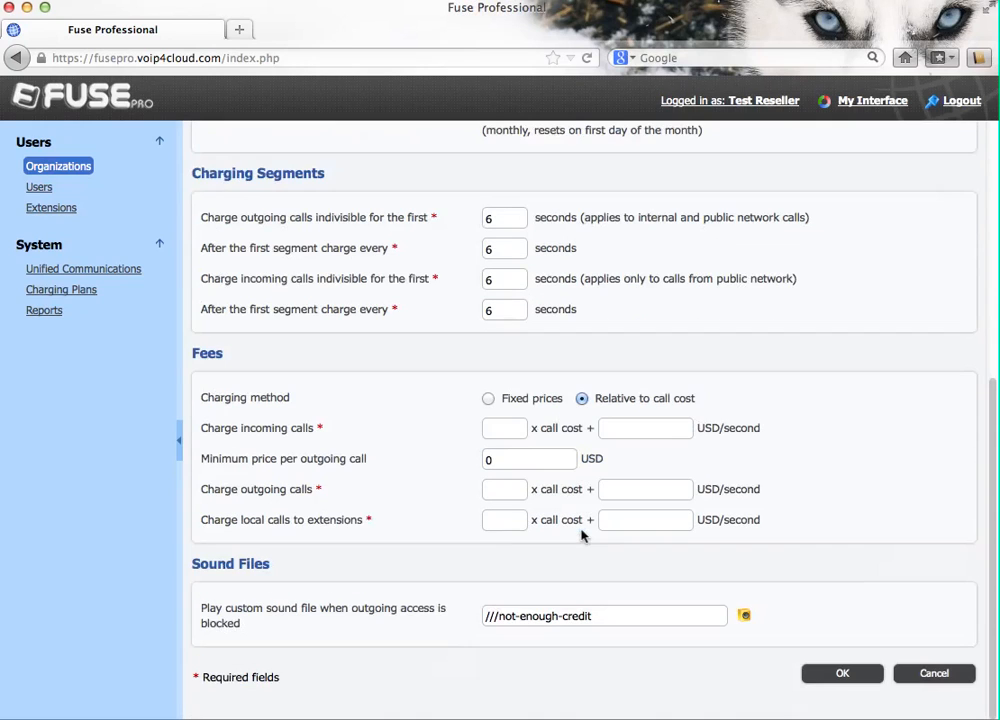
pyautogui.click(502, 427)
pyautogui.write('1')
pyautogui.click(614, 428)
pyautogui.write('0')
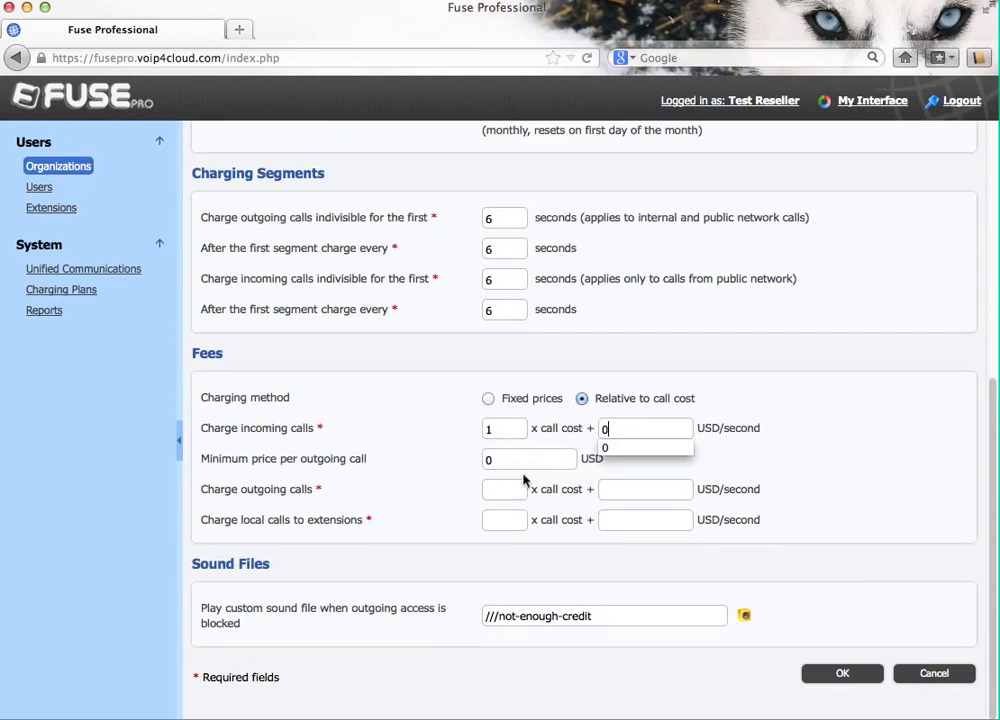
pyautogui.click(507, 487)
pyautogui.write('1')
pyautogui.click(638, 490)
pyautogui.write('0')
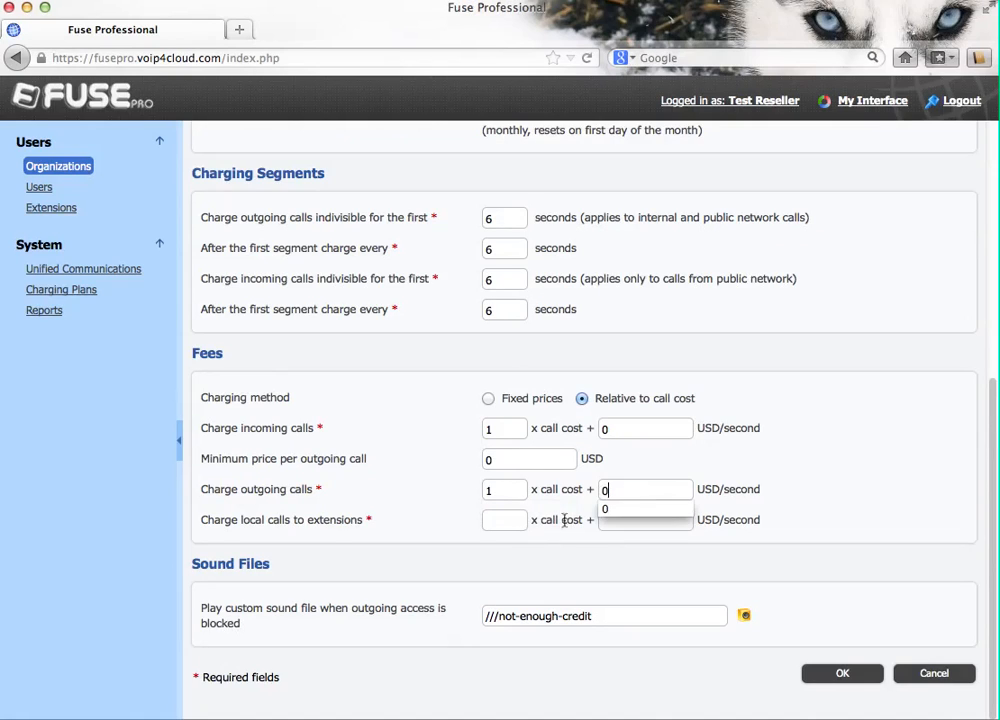
# Step: Set local calls to 1 × call cost plus 0, save, and return to Management Tools
pyautogui.click(507, 521)
pyautogui.write('1')
pyautogui.click(671, 523)
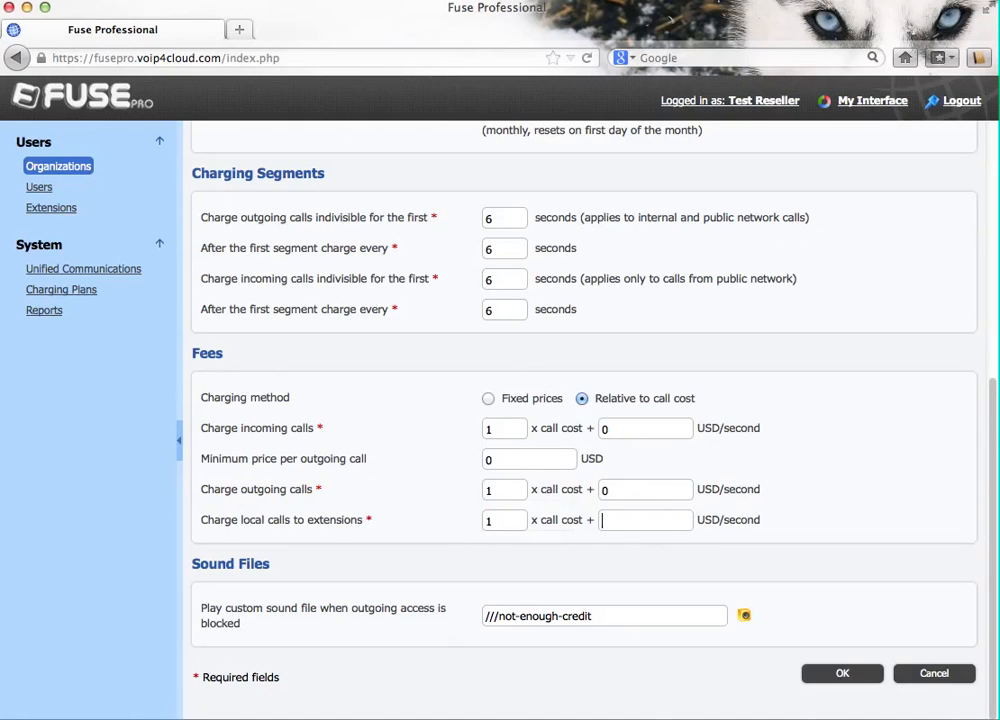
pyautogui.write('0')
pyautogui.click(841, 674)
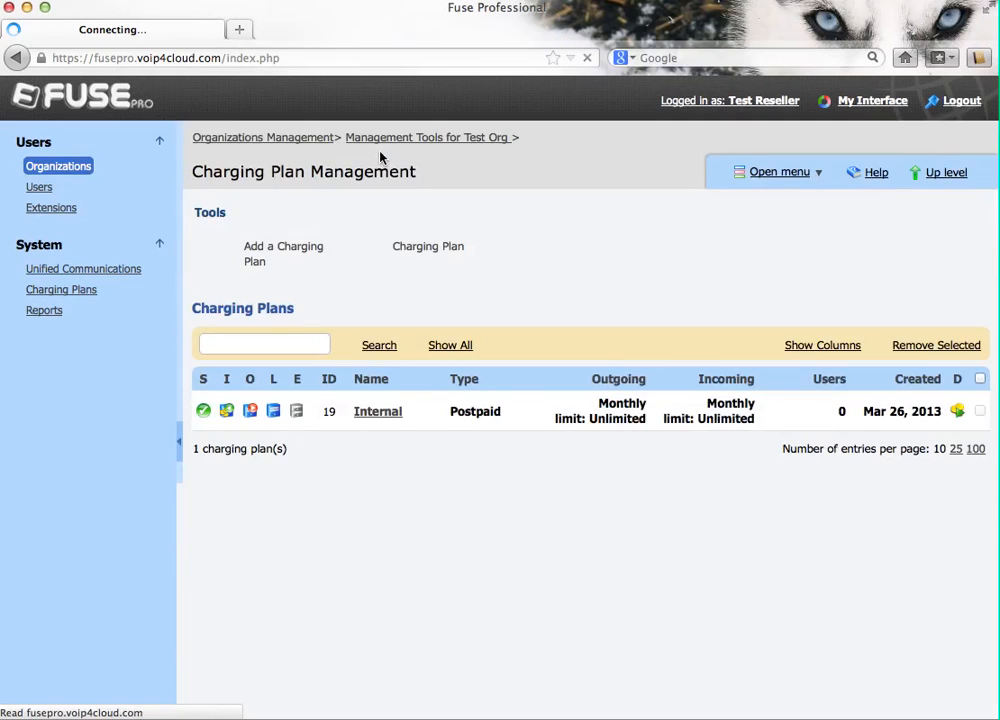
pyautogui.click(392, 140)
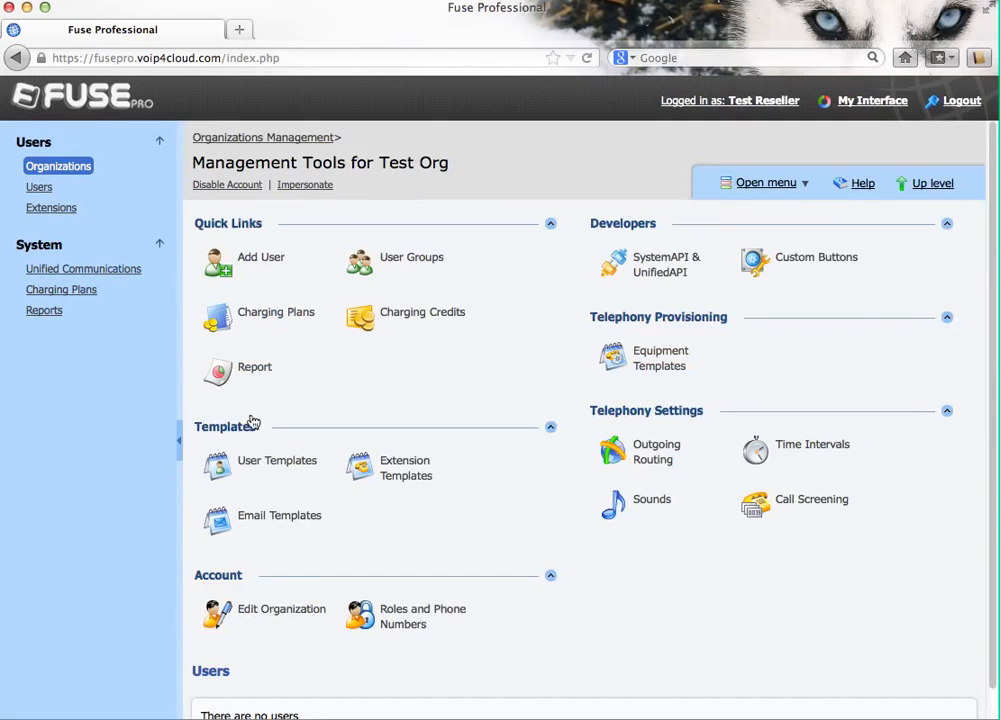
# Step: Add user 'User one' with its login on the Internal charging plan
pyautogui.click(258, 262)
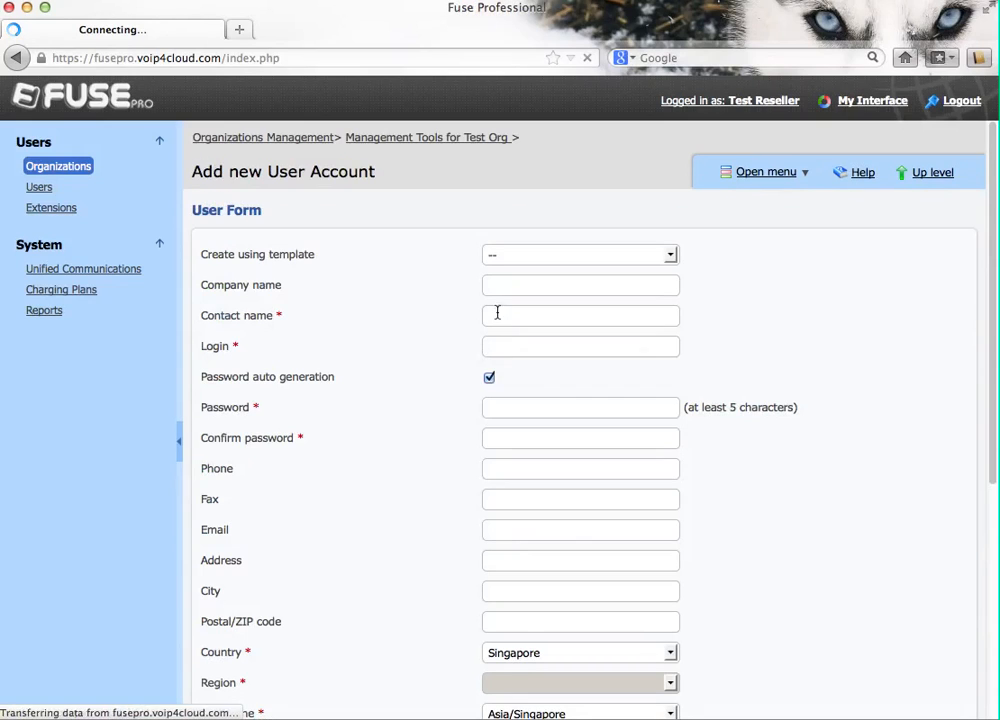
pyautogui.write('User one')
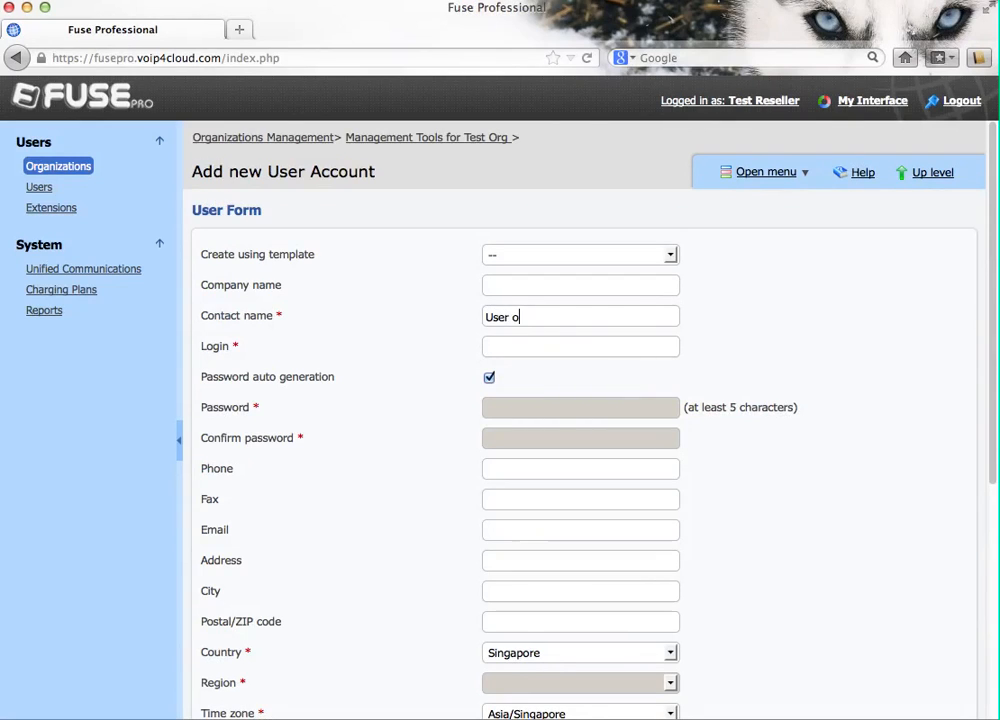
pyautogui.press('Tab')
pyautogui.write('user_admin')
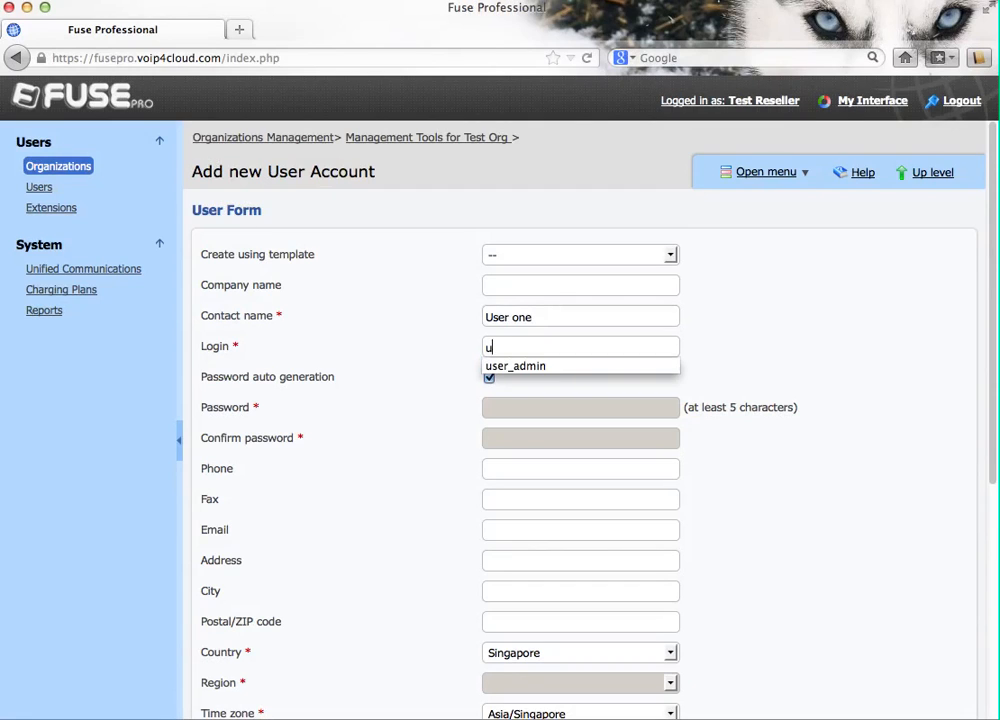
pyautogui.press('Tab')
pyautogui.scroll(-5, 585, 578)
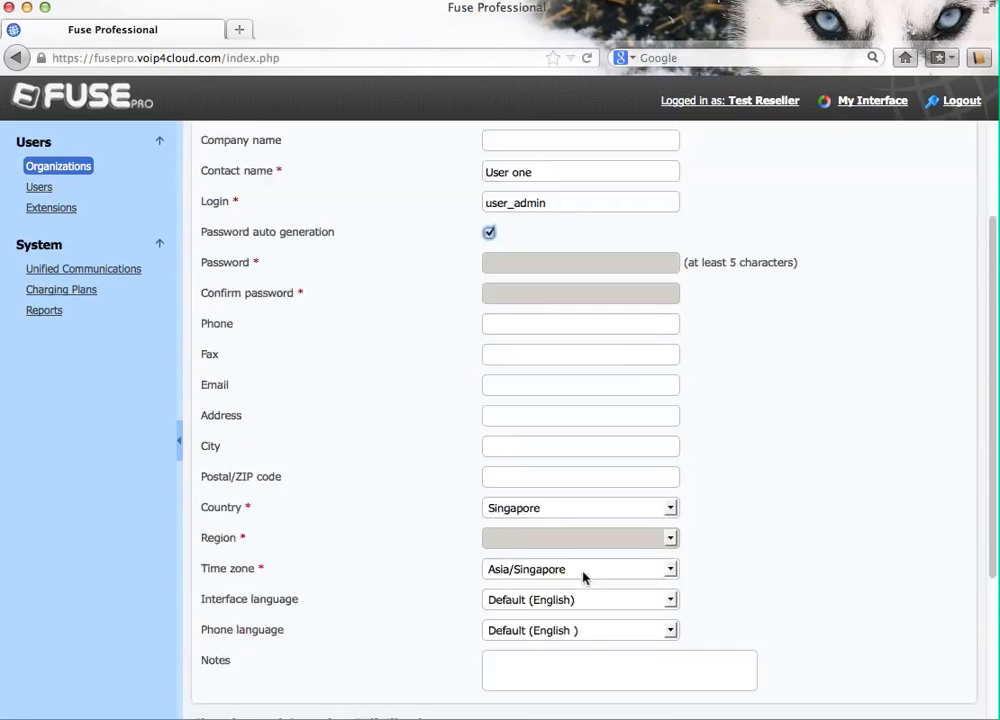
pyautogui.scroll(-3, 754, 586)
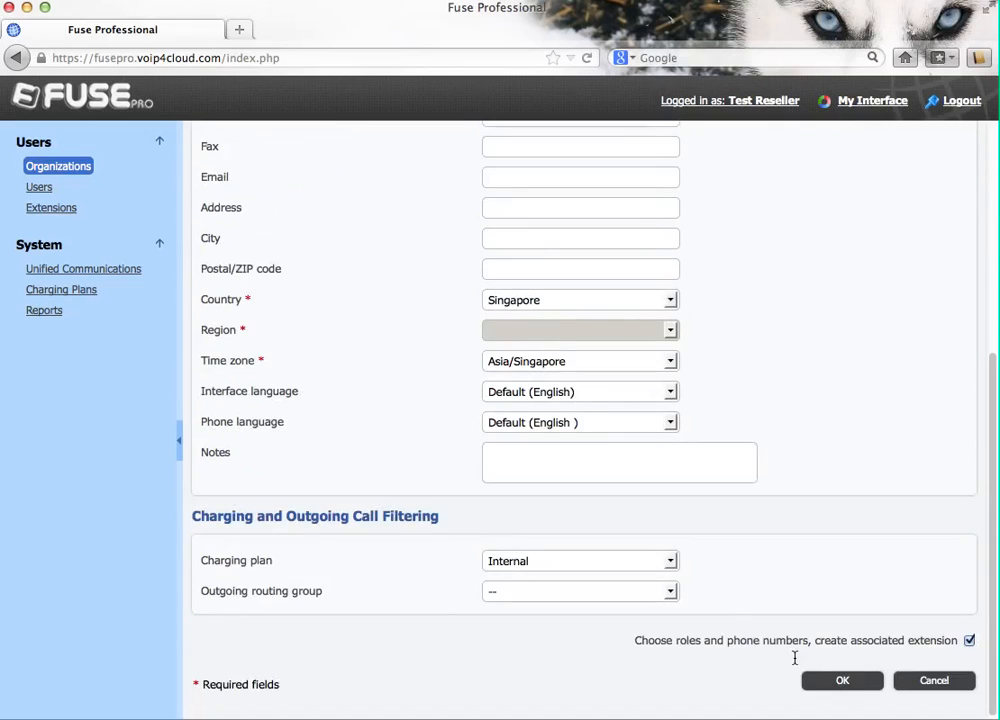
pyautogui.click(840, 681)
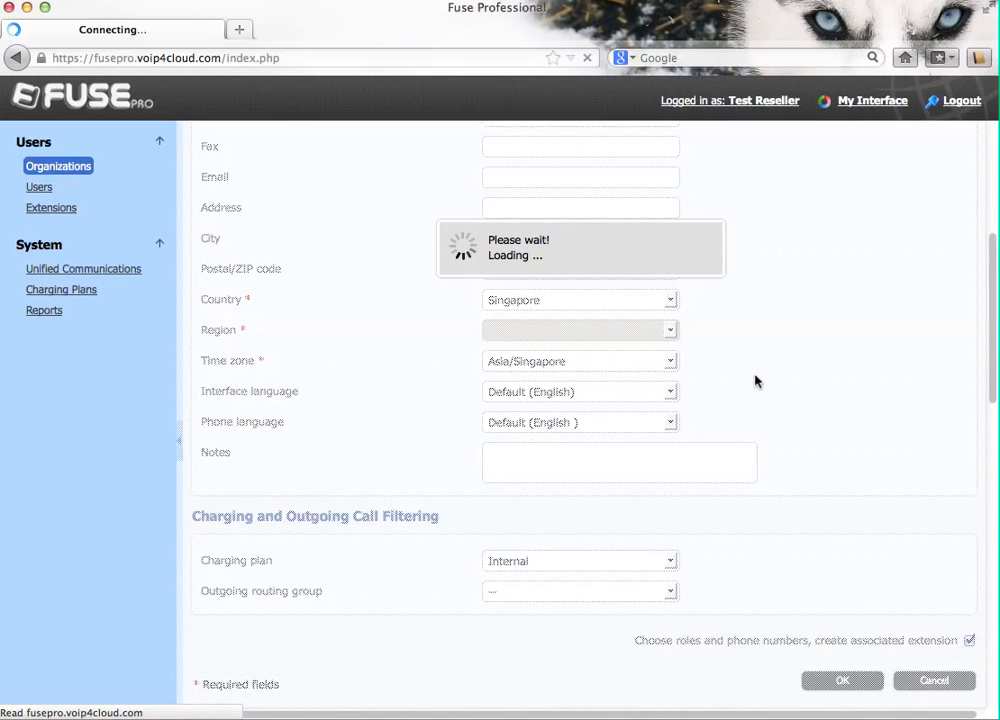
# Step: Accept the default roles and phone numbers, then open User one's management tools
pyautogui.scroll(-10, 754, 380)
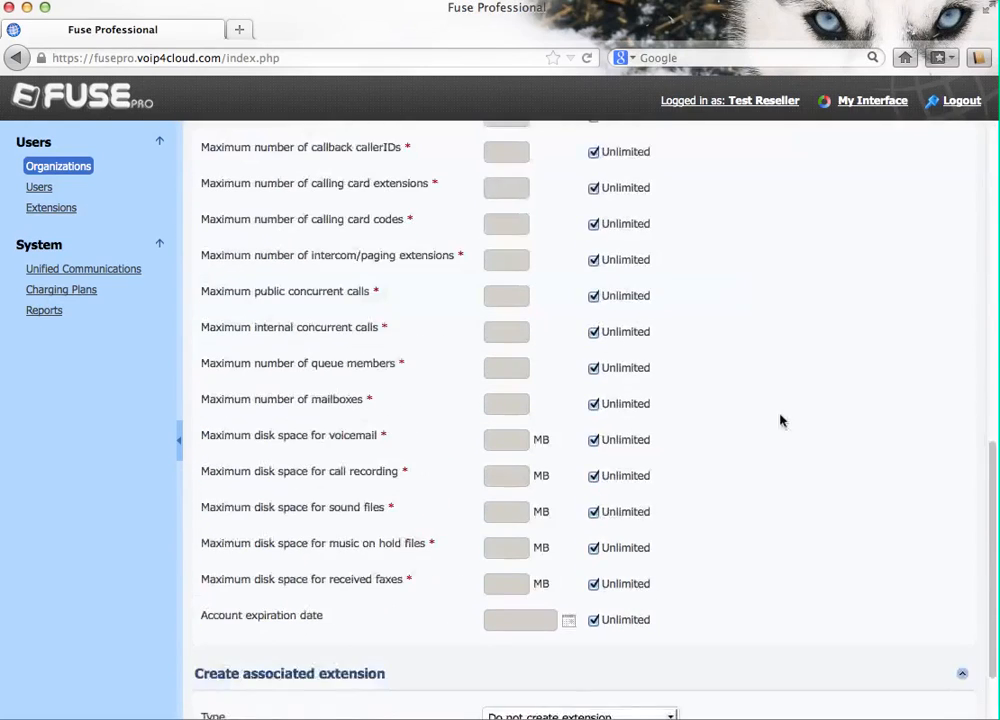
pyautogui.click(843, 675)
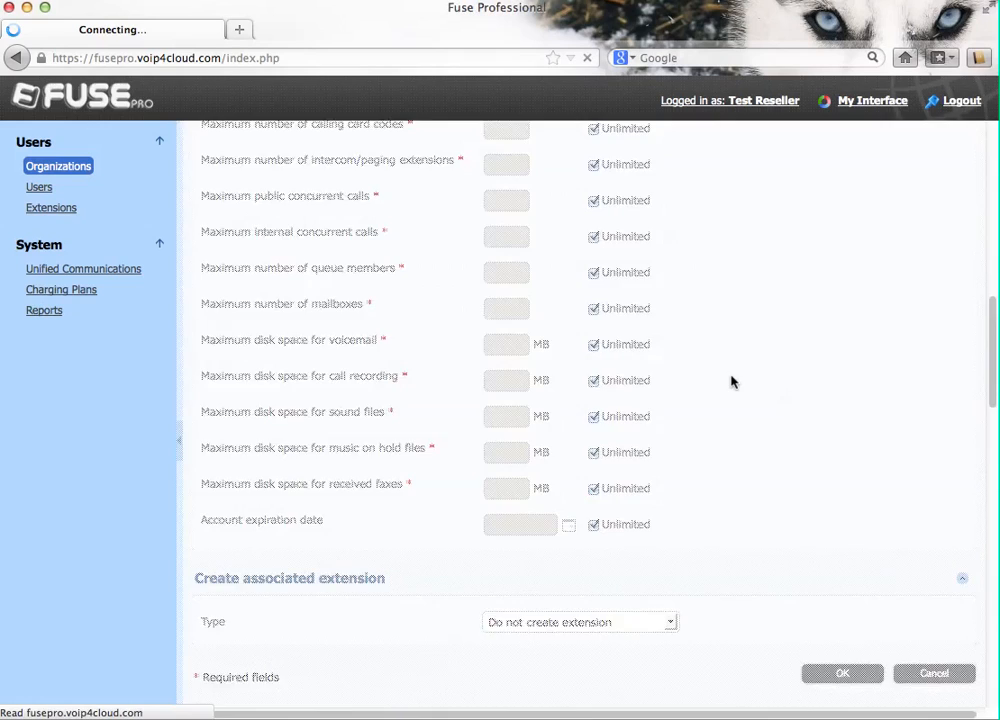
pyautogui.scroll(-3, 402, 518)
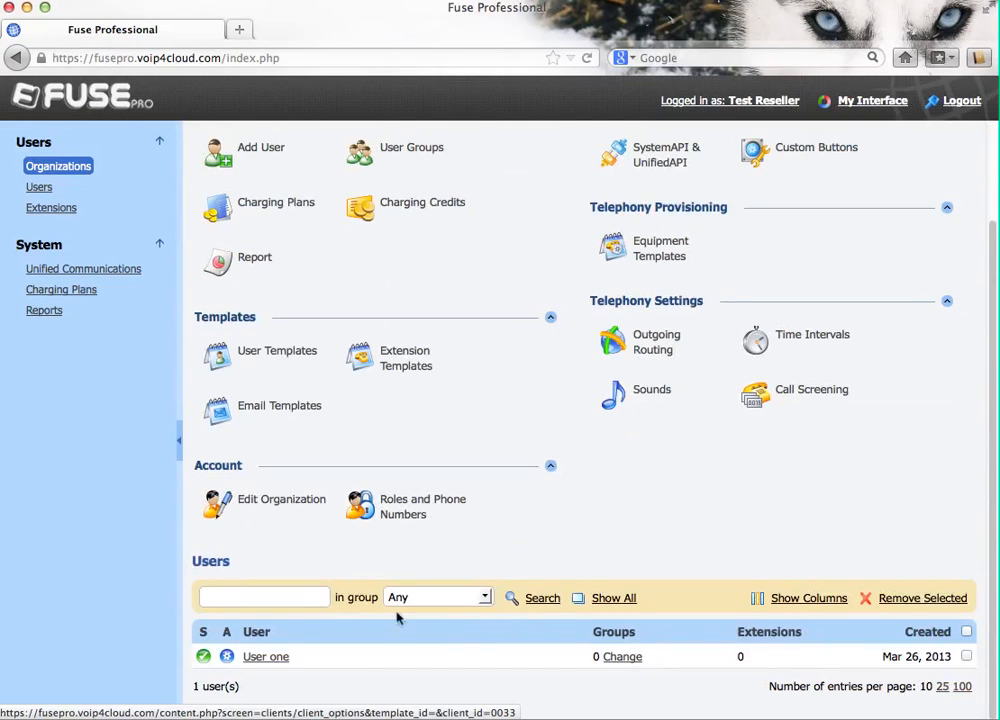
pyautogui.click(261, 658)
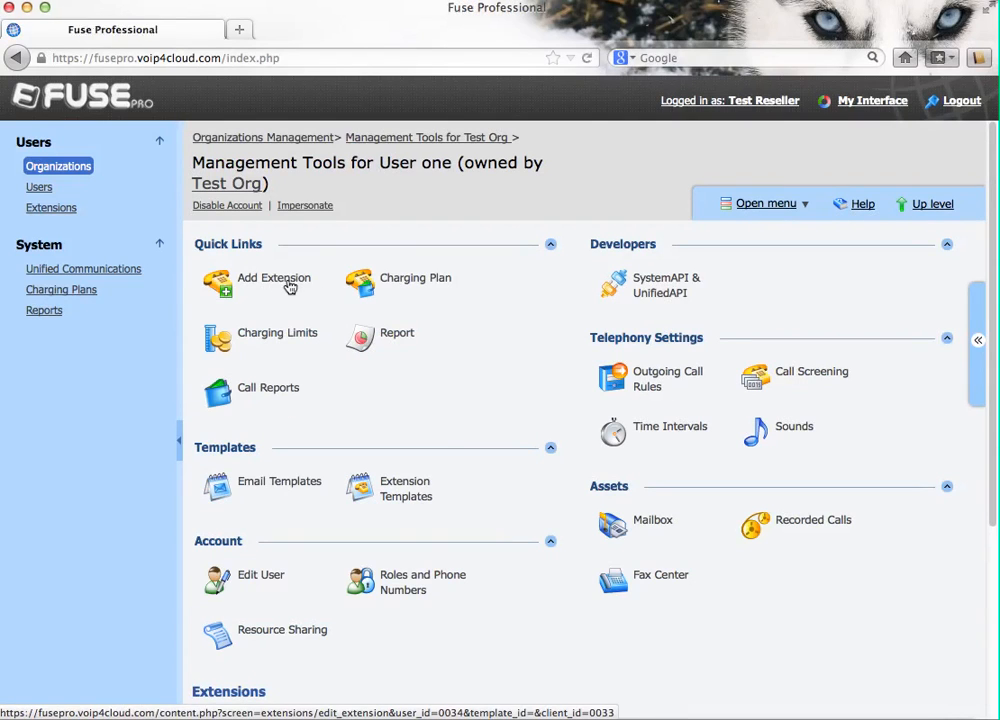
# Step: Add a new extension for User one numbered 101 with the label Office
pyautogui.click(288, 287)
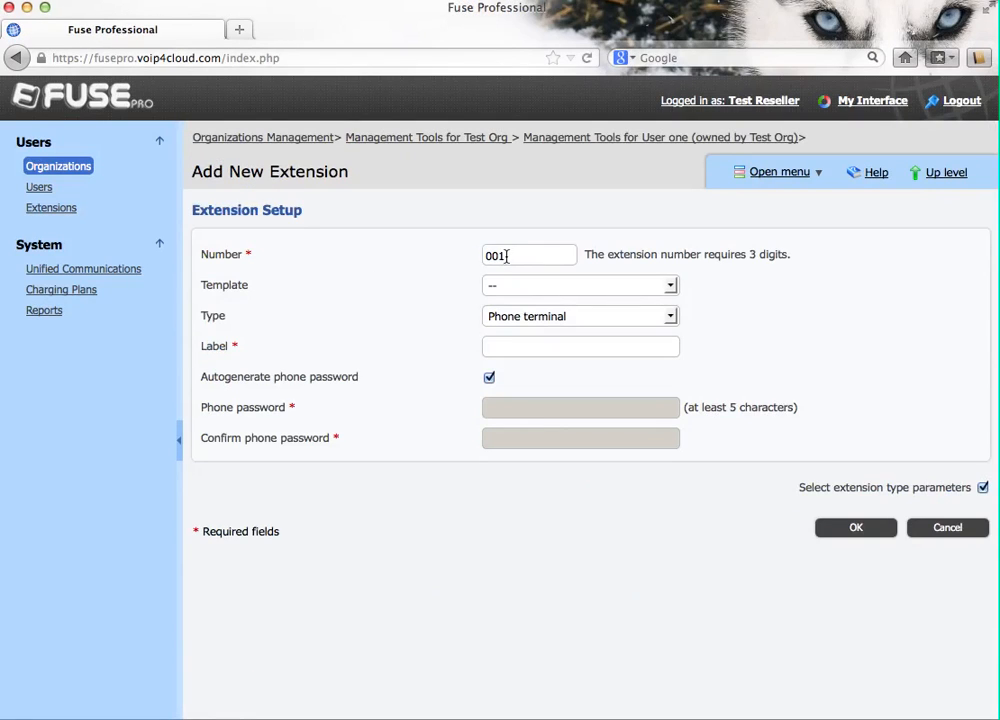
pyautogui.moveTo(507, 256); pyautogui.dragTo(480, 259)
pyautogui.write('101')
pyautogui.click(557, 348)
pyautogui.write('Office')
# Step: Turn off password autogeneration, enter and confirm a phone password, save, and dismiss the browser prompt
pyautogui.click(490, 378)
pyautogui.click(505, 404)
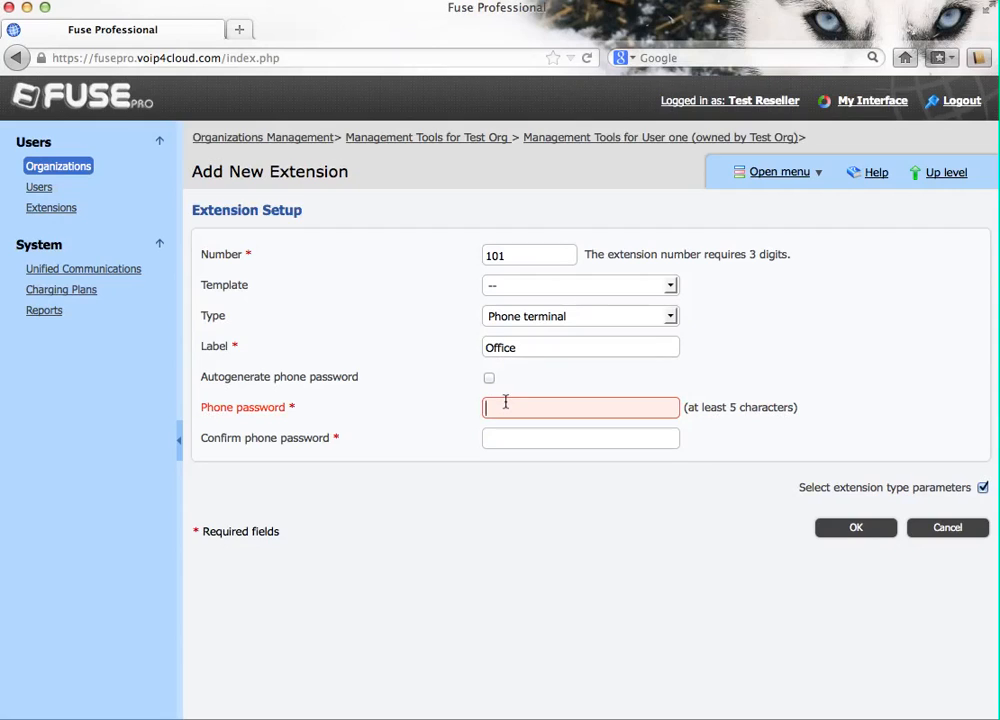
pyautogui.write('password')
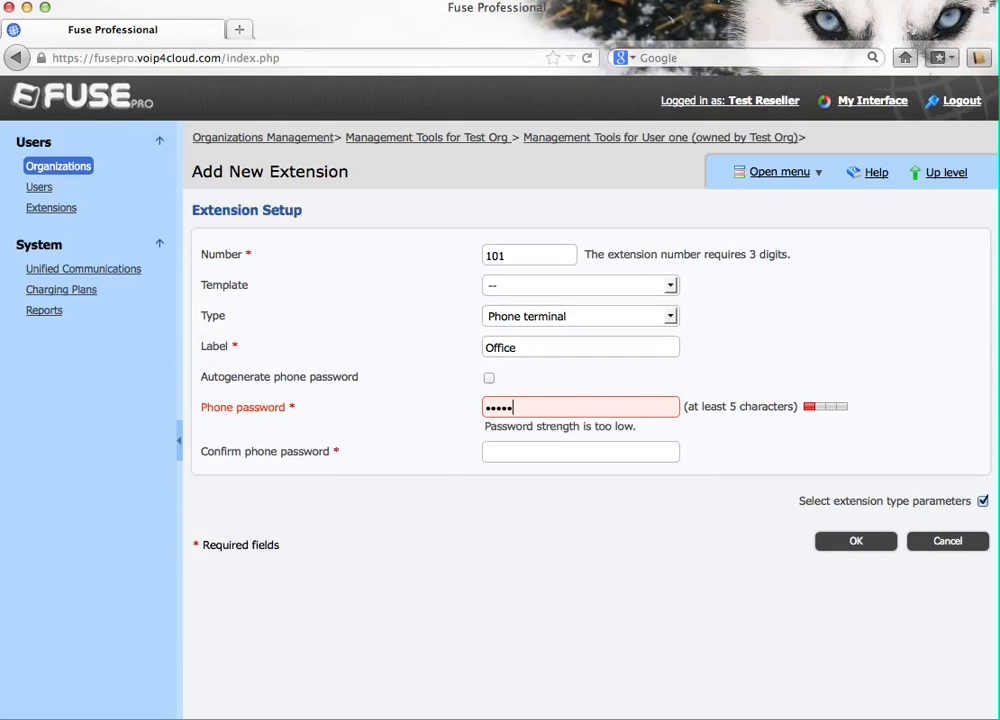
pyautogui.write('12')
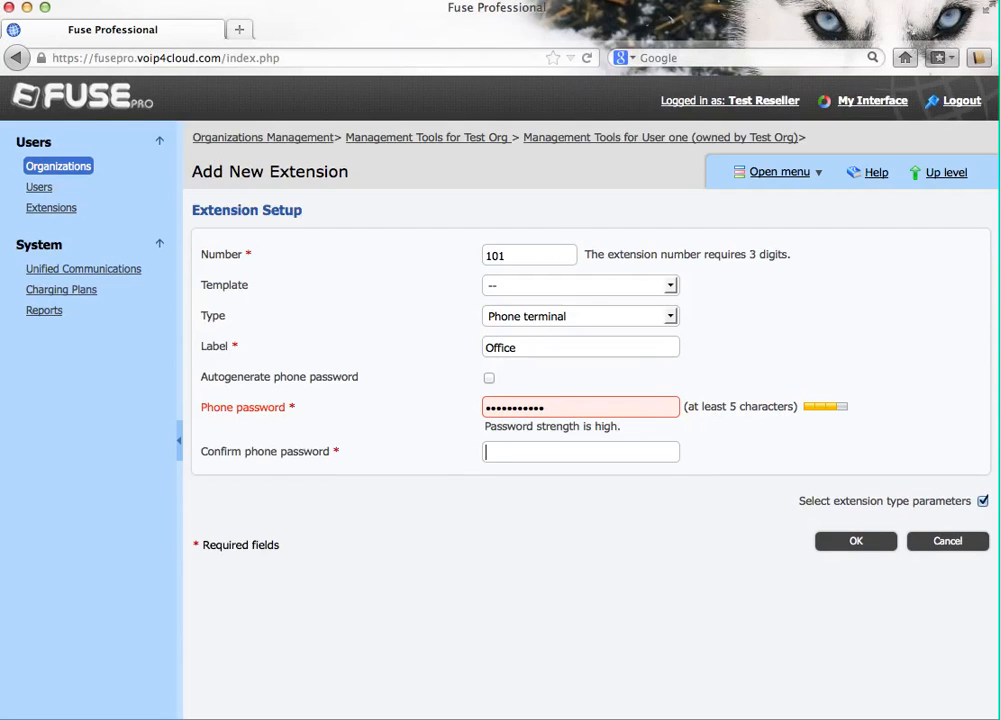
pyautogui.write('•••••')
pyautogui.write('***')
pyautogui.click(856, 543)
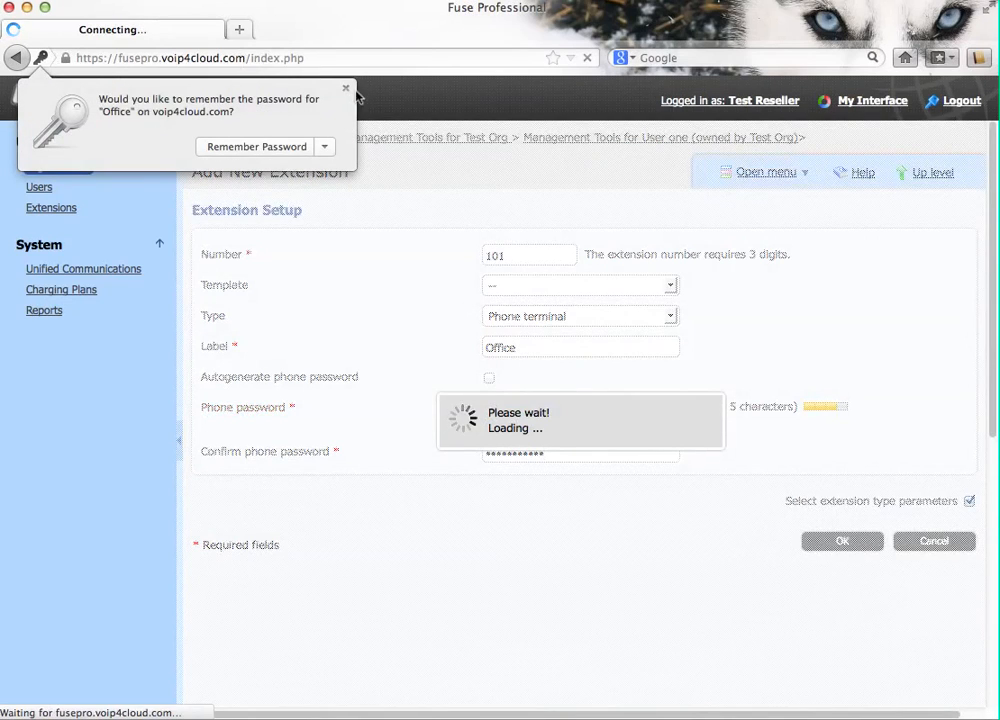
pyautogui.click(346, 88)
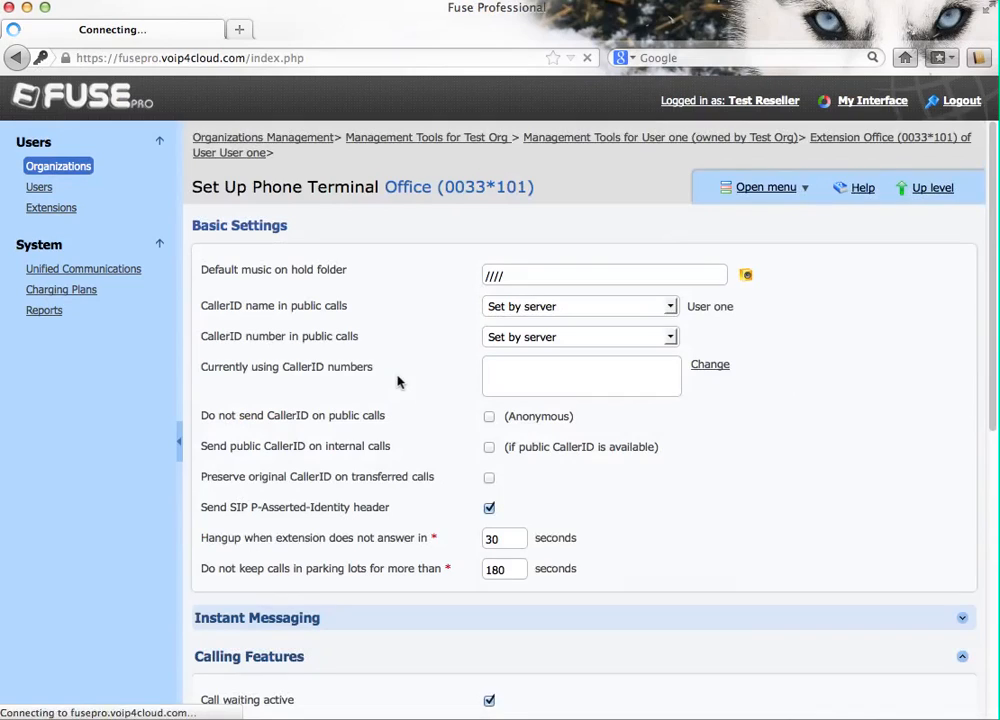
# Step: Make the public caller ID number Set by user and enter the number
pyautogui.click(671, 338)
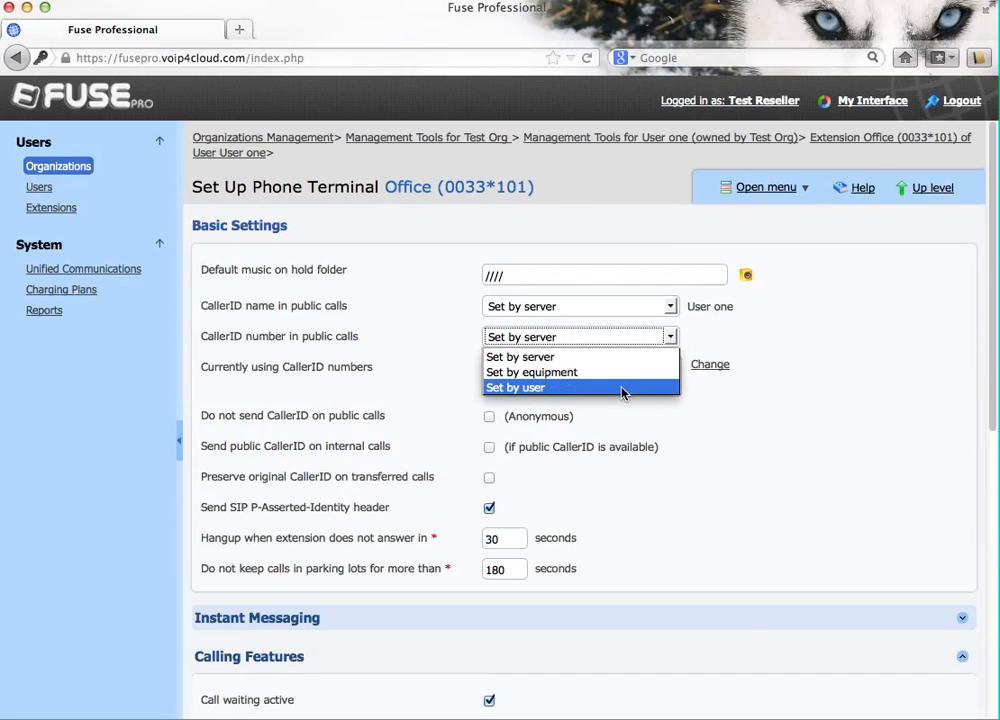
pyautogui.click(622, 388)
pyautogui.click(716, 337)
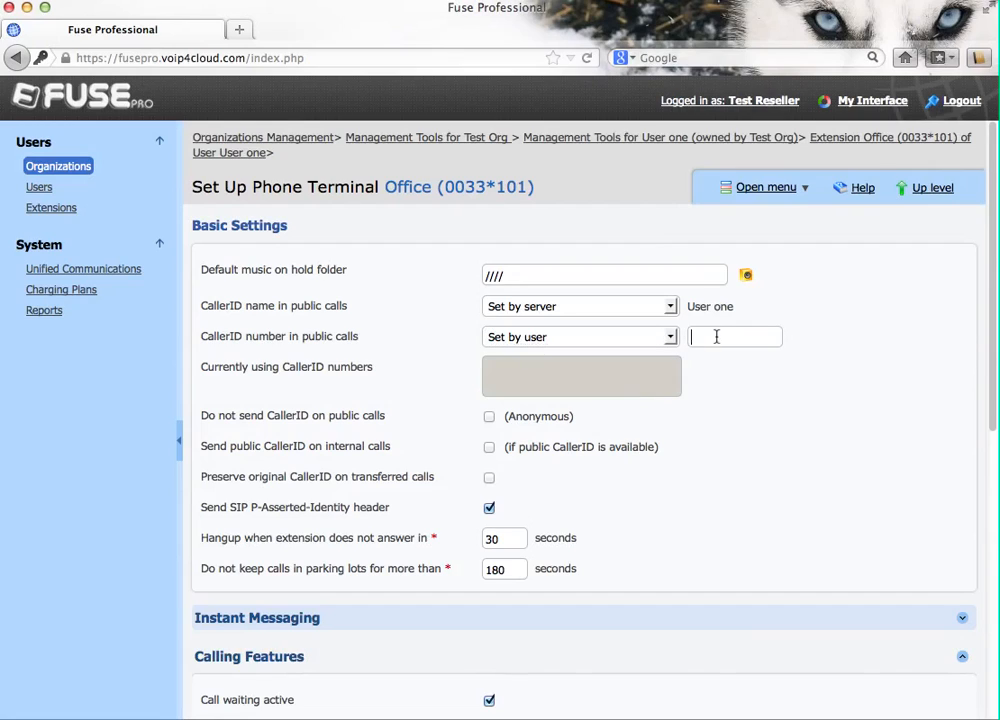
# Step: Enable voicemail with auto-delete after 6 days and a voicemail password
pyautogui.scroll(-2, 852, 447)
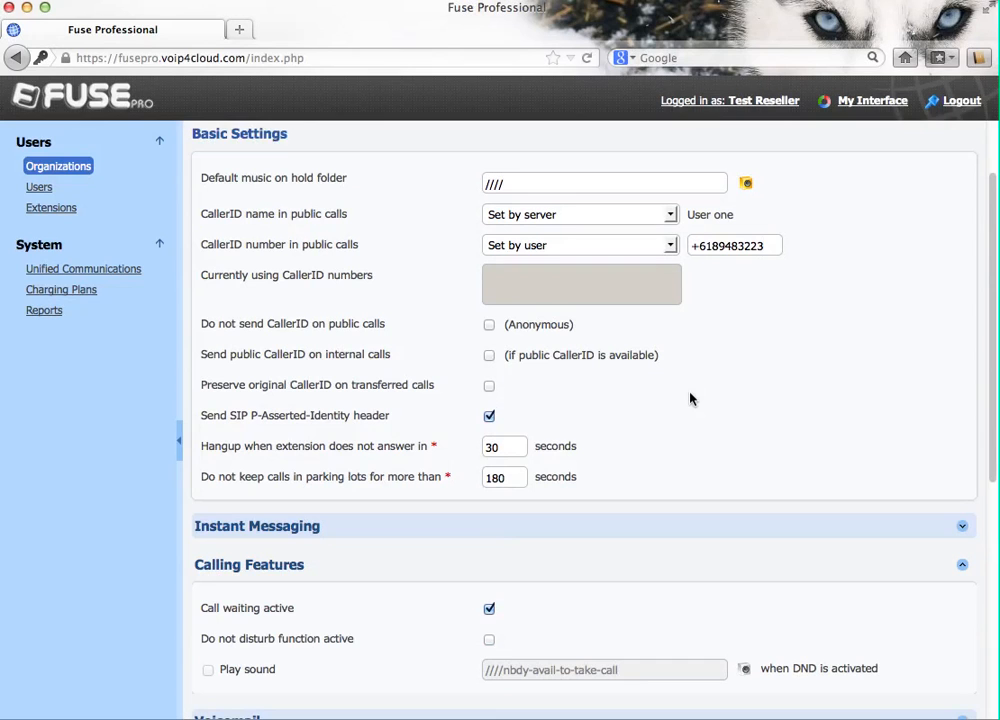
pyautogui.scroll(-7, 690, 399)
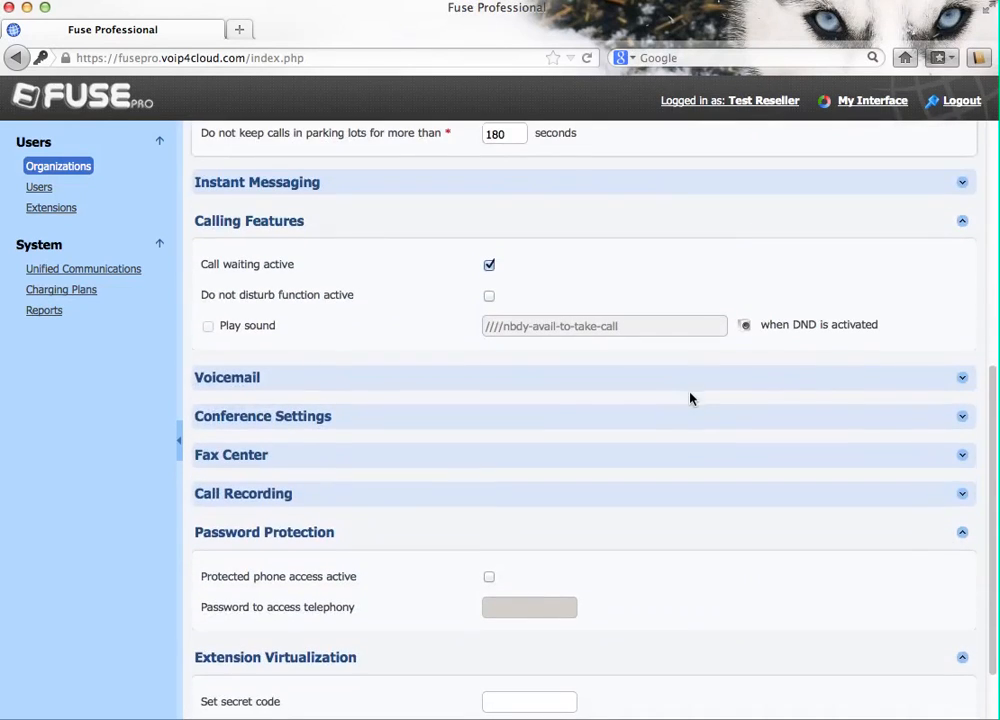
pyautogui.click(255, 383)
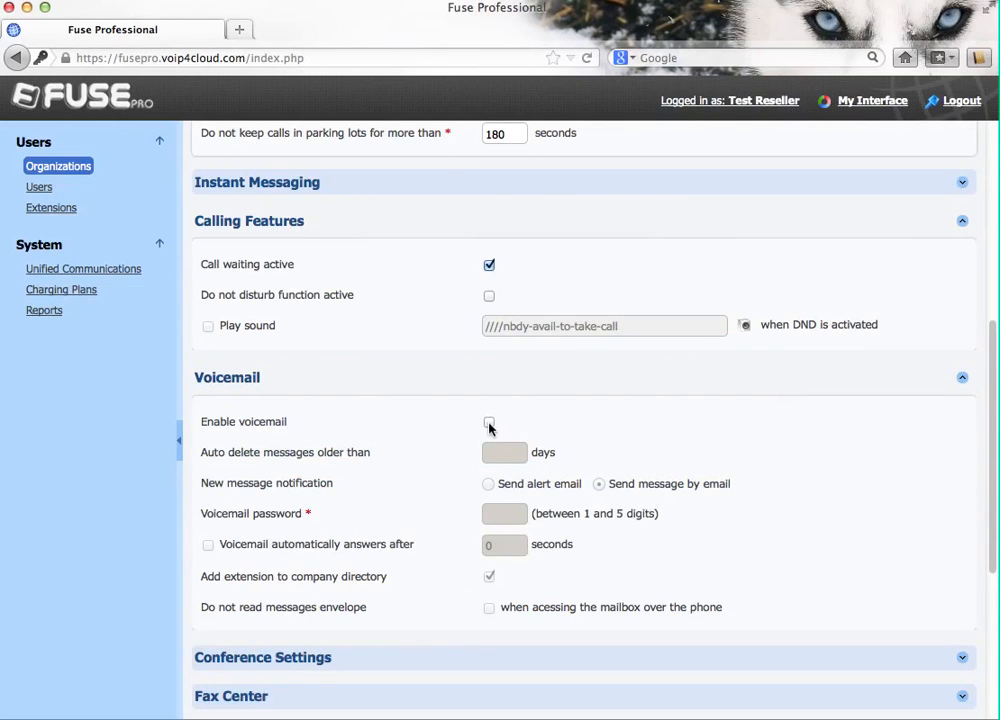
pyautogui.click(489, 423)
pyautogui.click(509, 460)
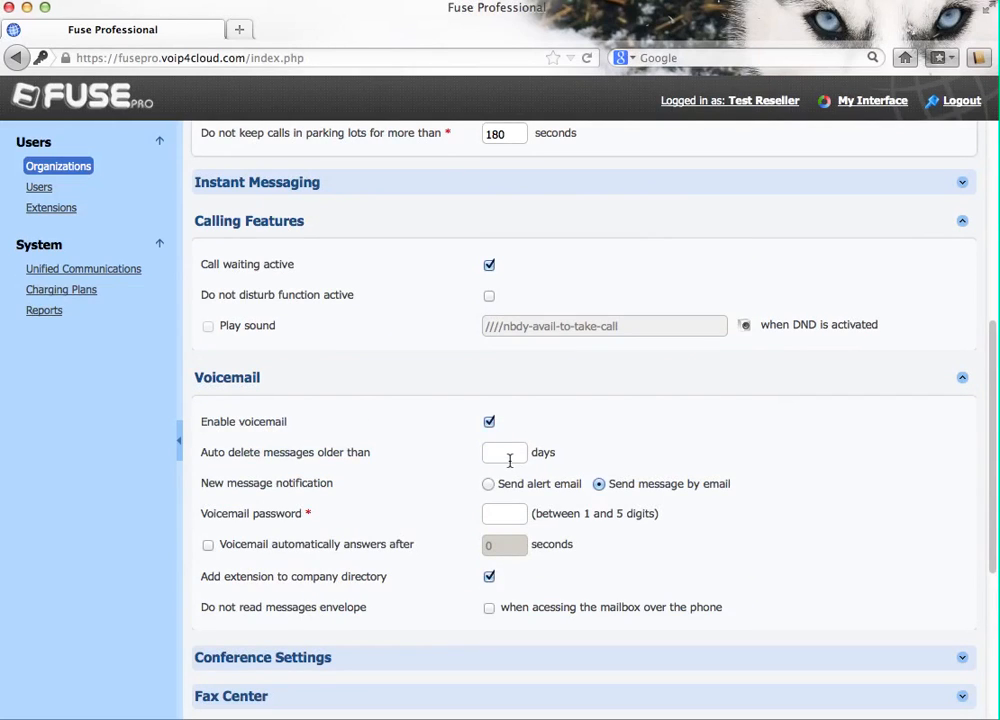
pyautogui.write('6')
pyautogui.click(500, 512)
pyautogui.write('1234')
# Step: Turn on voicemail auto-answer after 30 seconds and save the extension settings
pyautogui.click(208, 545)
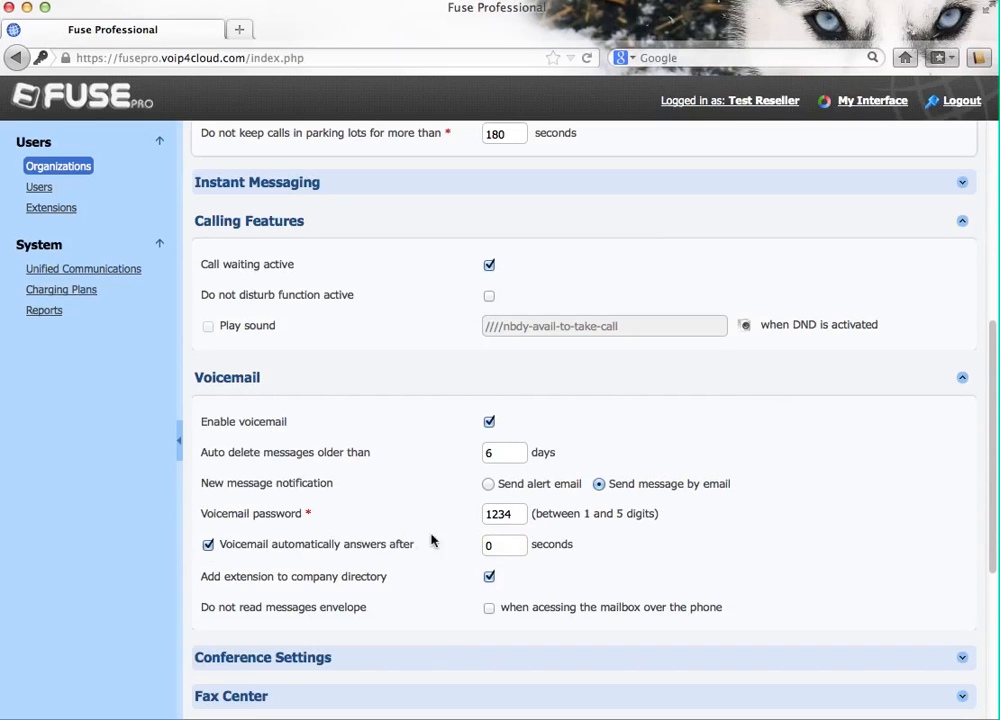
pyautogui.doubleClick(500, 545)
pyautogui.write('30')
pyautogui.scroll(-3, 779, 450)
pyautogui.scroll(-5, 779, 450)
pyautogui.click(843, 678)
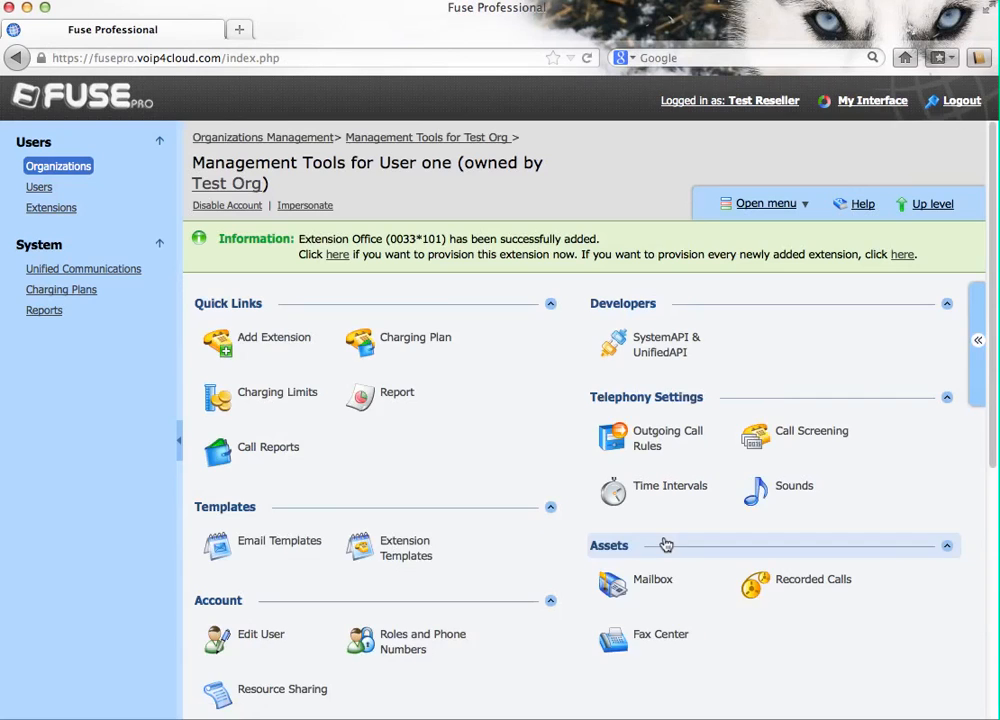
# Step: Open the Office extension's overview and check its phone terminal login and SIP server 89.38.54.10
pyautogui.scroll(-5, 470, 492)
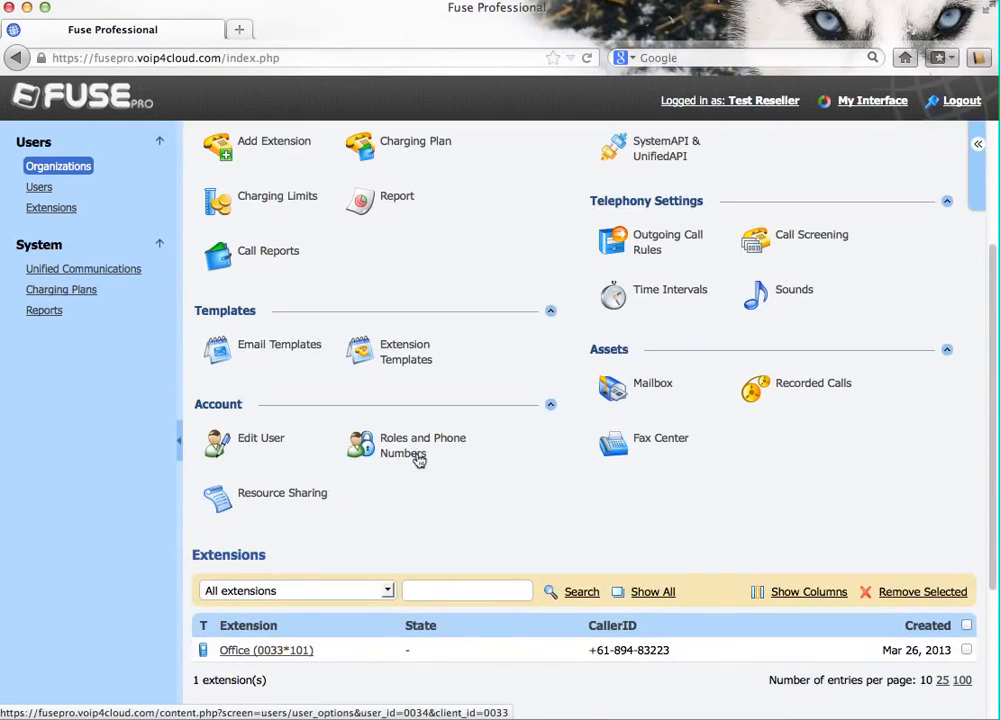
pyautogui.click(287, 654)
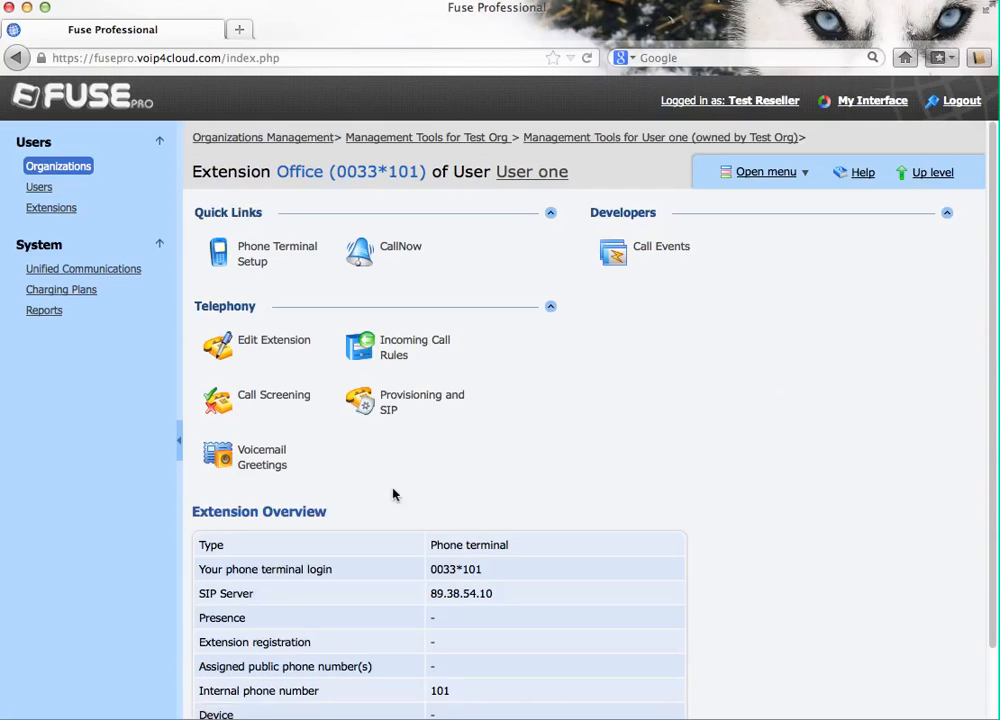
pyautogui.scroll(-2, 432, 465)
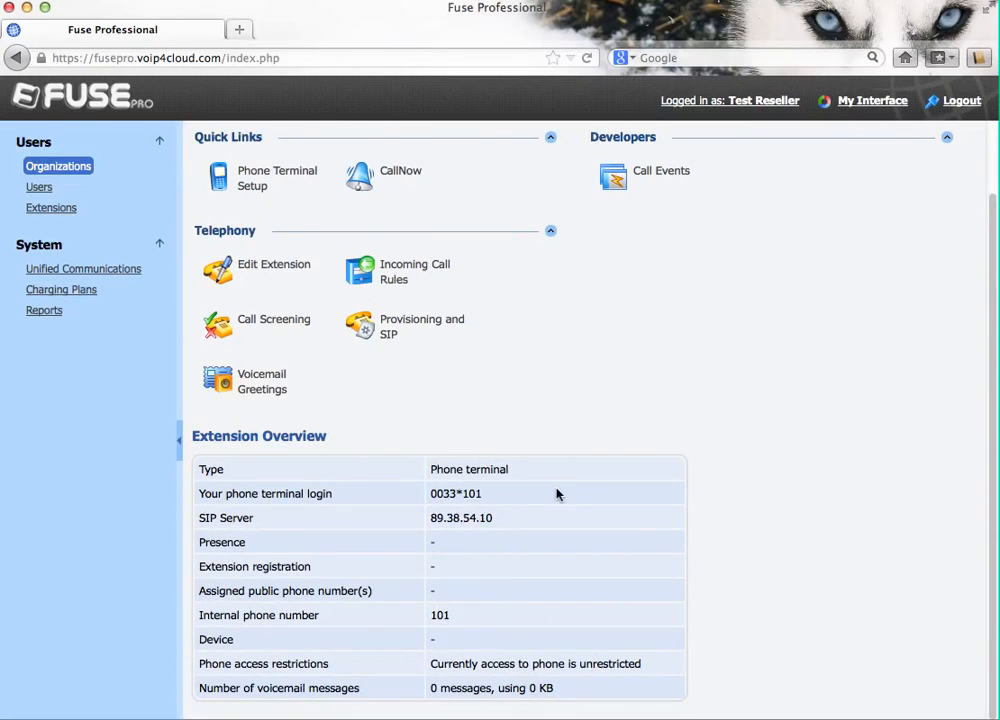
pyautogui.moveTo(432, 493); pyautogui.dragTo(507, 497)
pyautogui.click(507, 497)
pyautogui.moveTo(431, 518); pyautogui.dragTo(513, 518)
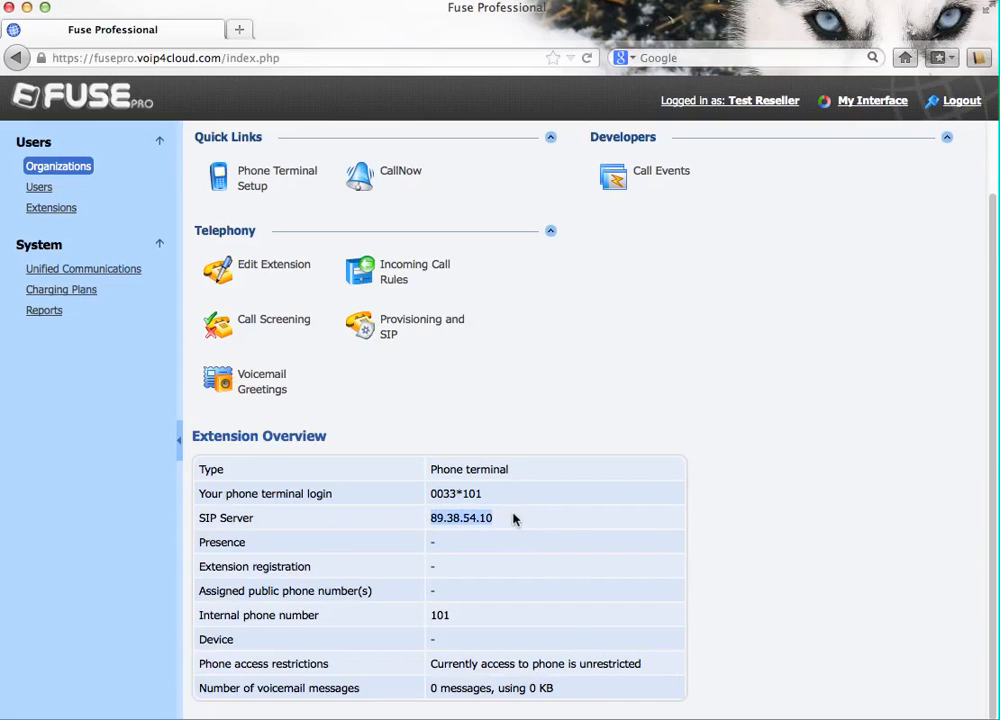
pyautogui.click(513, 518)
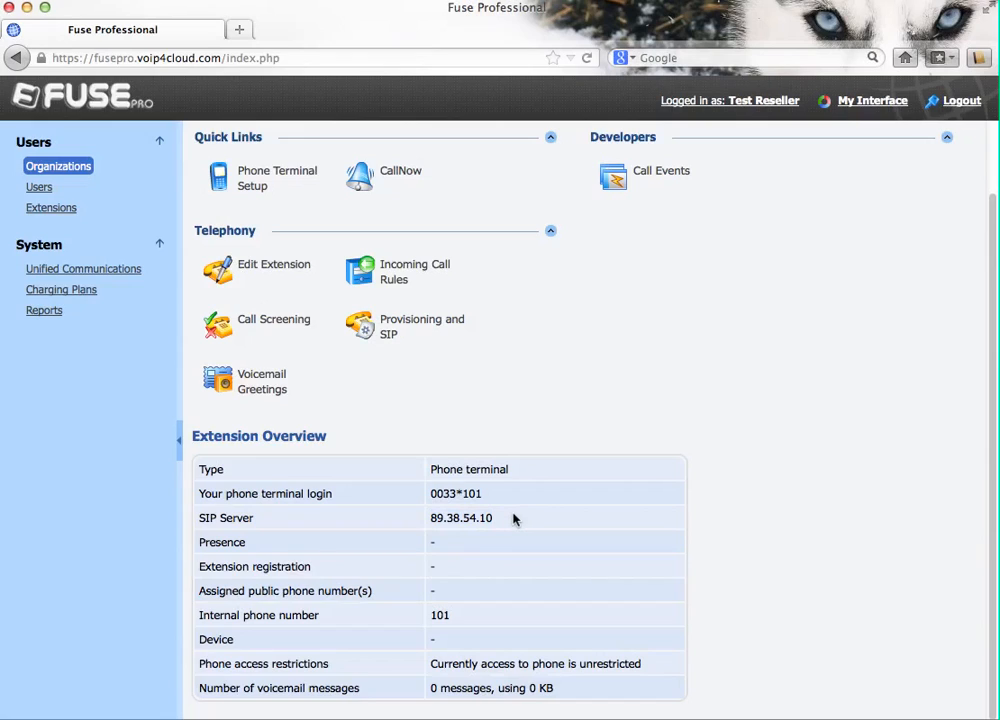